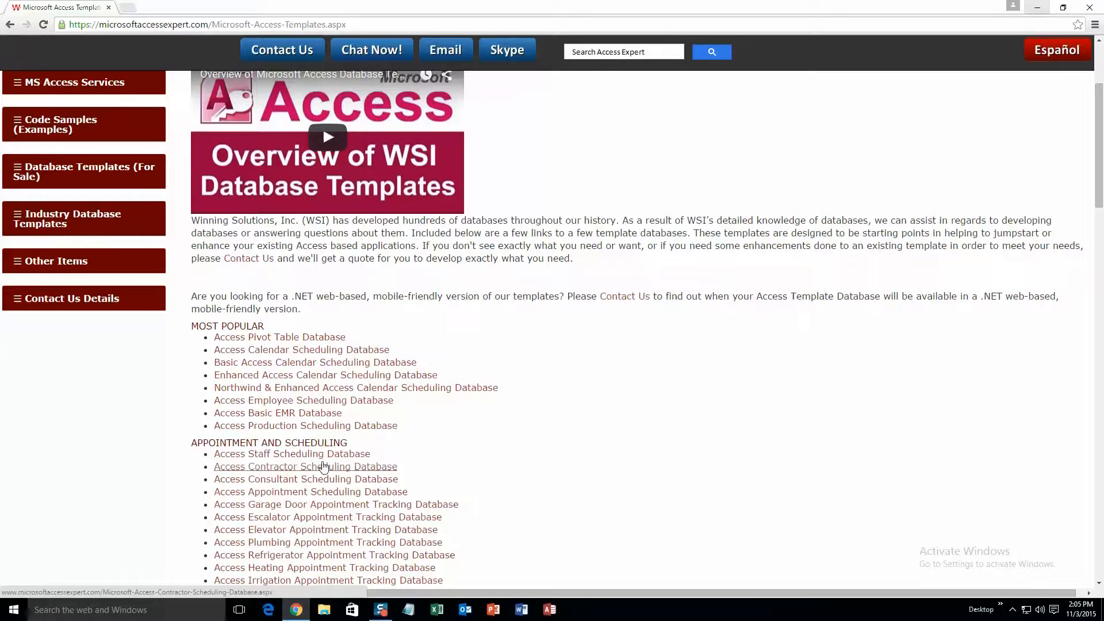
- Look through the list of Access template databases grouped by category on the web page
scroll(324, 467, "down", 2)
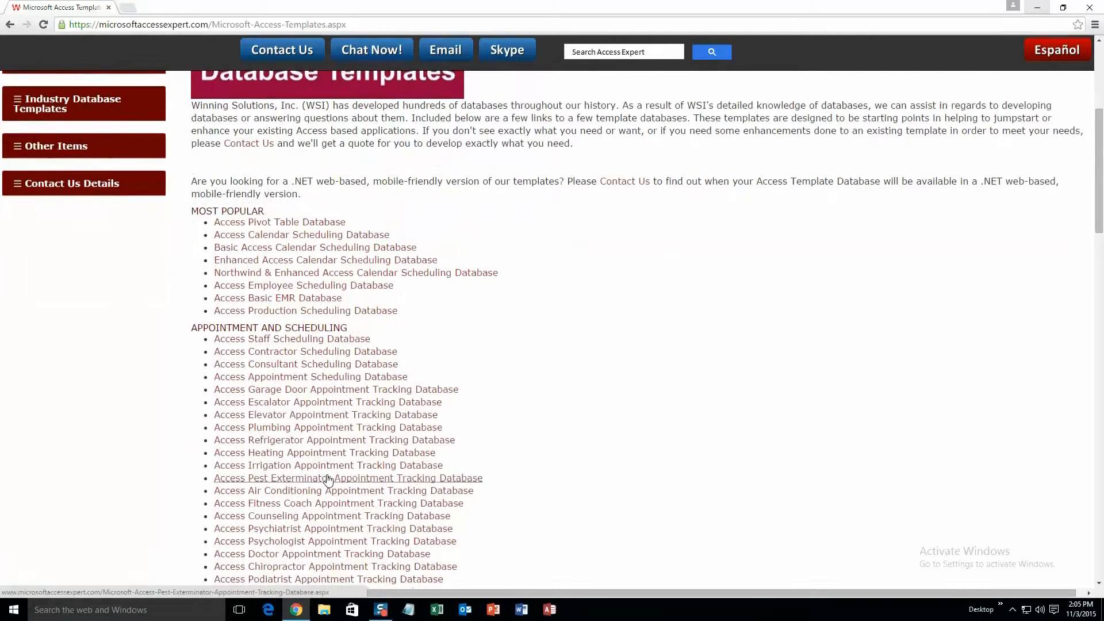
scroll(328, 479, "down", 1)
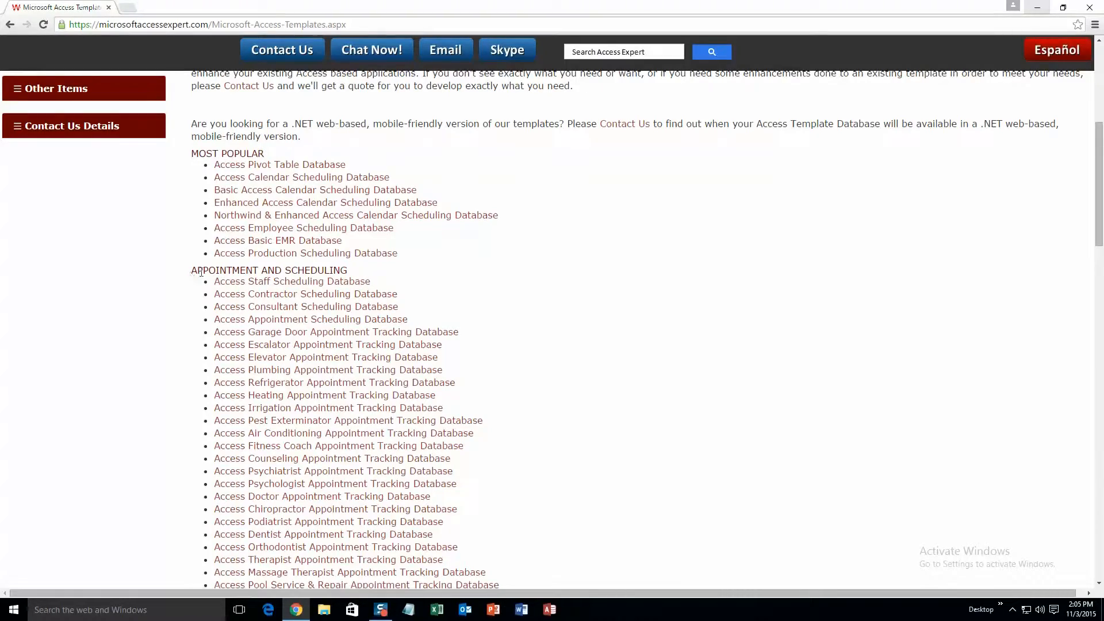
scroll(289, 314, "down", 8)
scroll(291, 319, "down", 20)
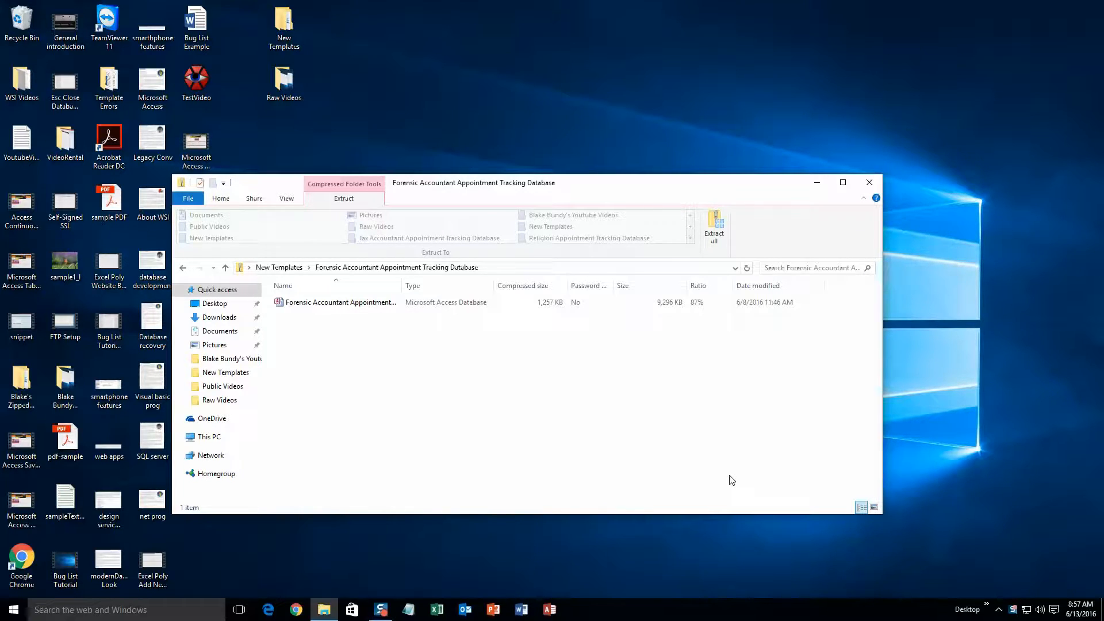
- Extract the zipped Forensic Accountant Appointment Tracking Database folder and open the extracted database in Access, accepting the security notice
left_click(714, 235)
left_click(654, 415)
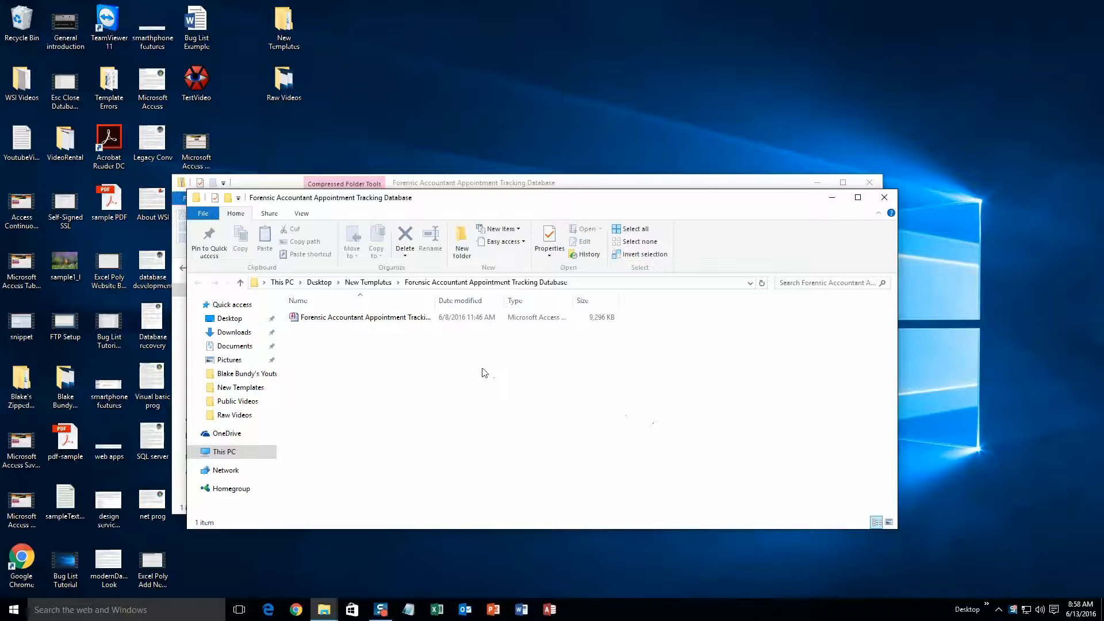
double_click(399, 318)
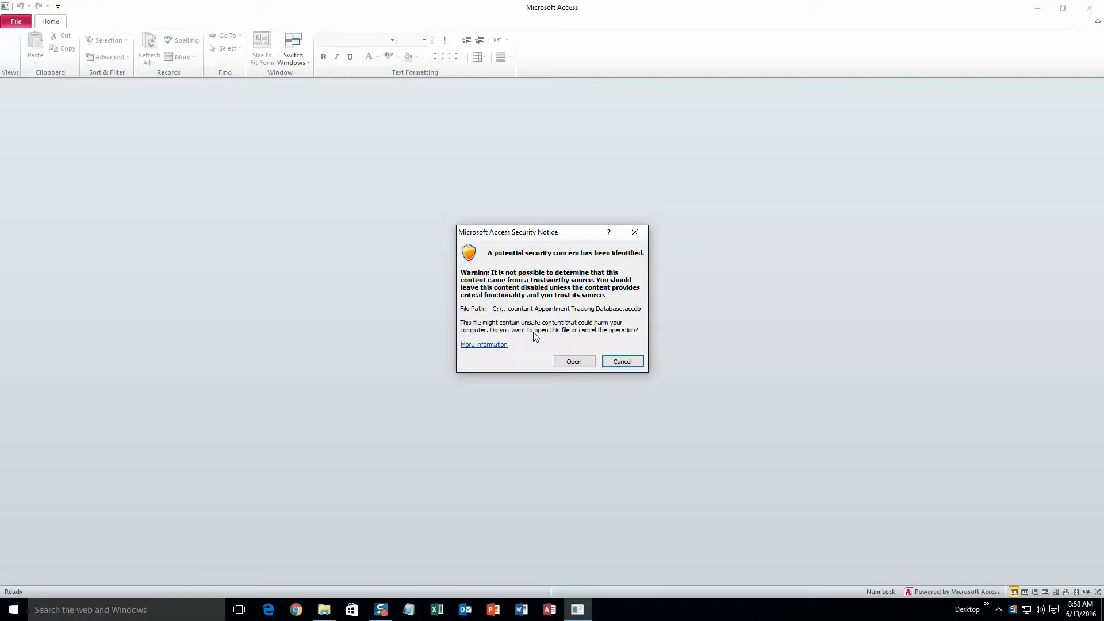
left_click(574, 361)
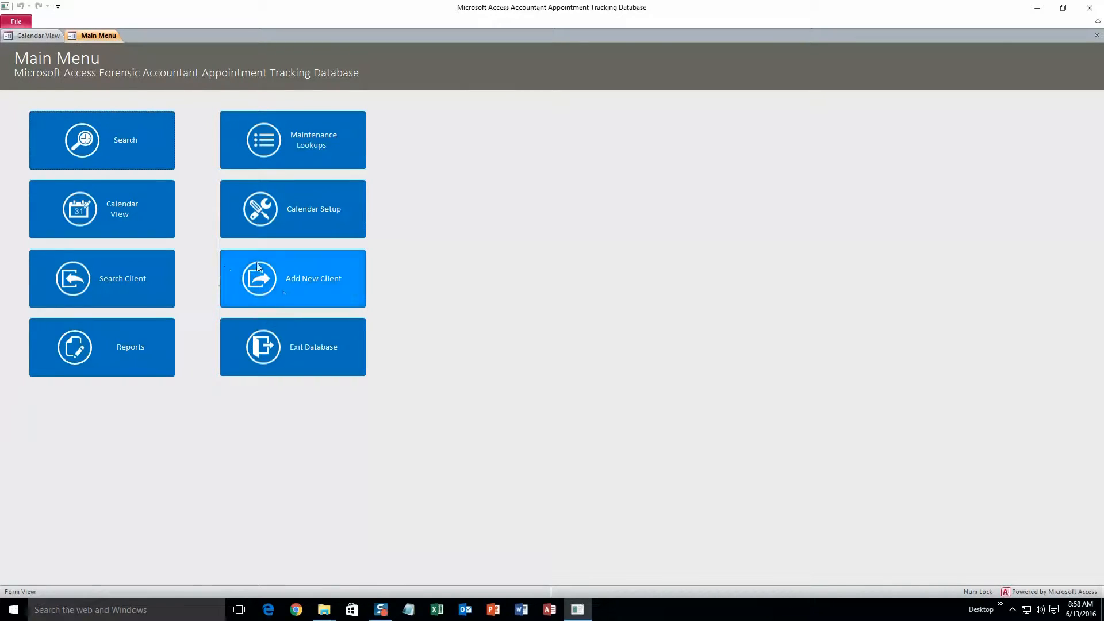
- Open a blank new client record and review its notes, call history, appointment history and payment history sections
left_click(279, 287)
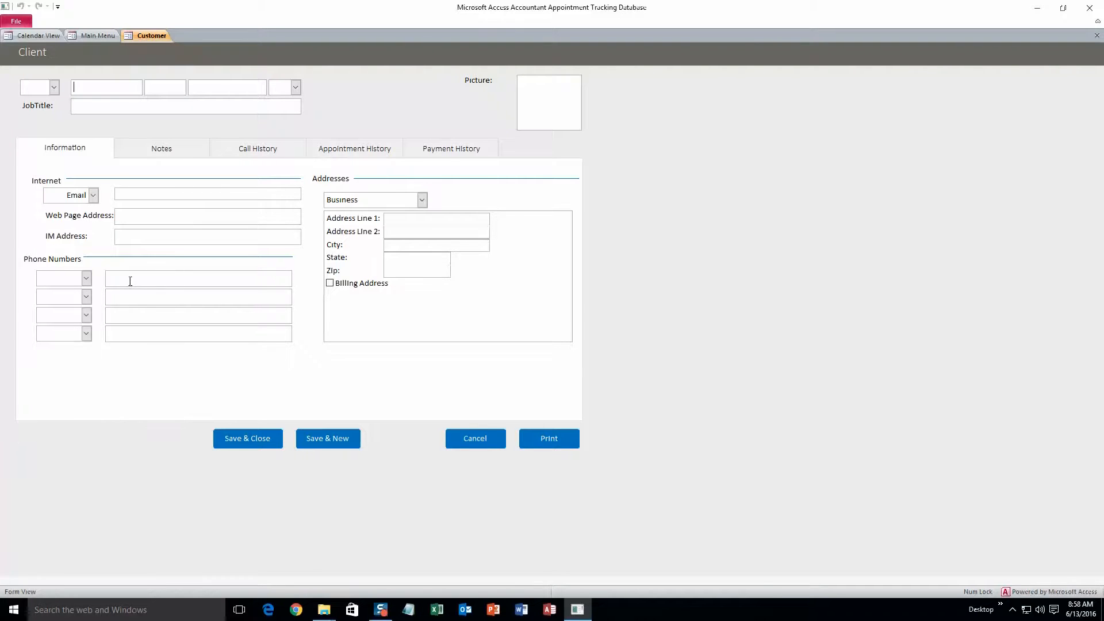
left_click(156, 151)
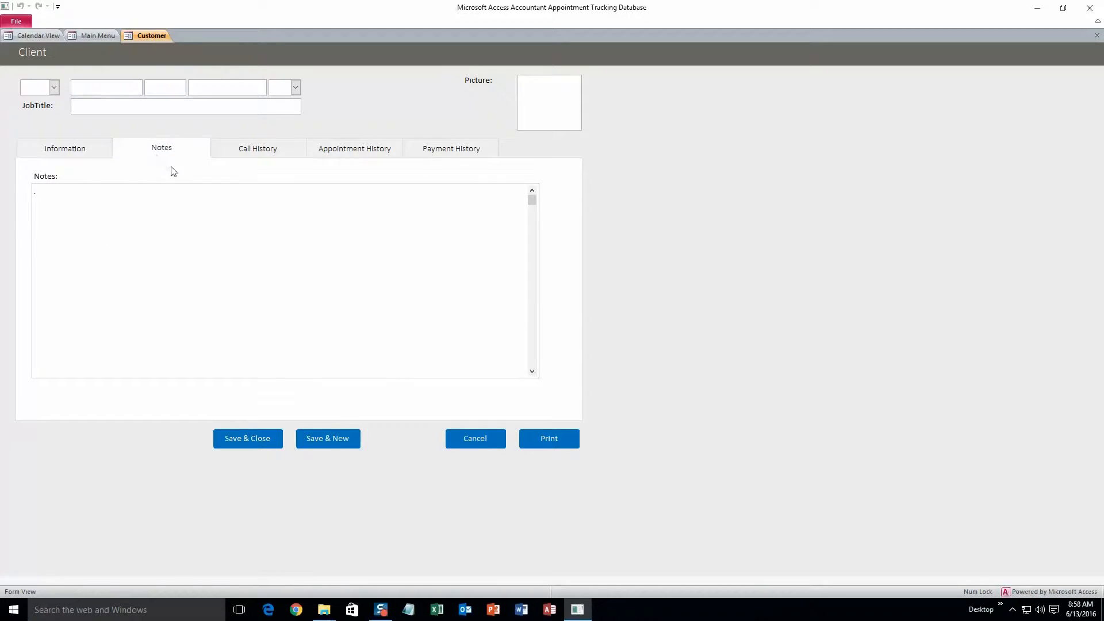
left_click(261, 154)
left_click(343, 154)
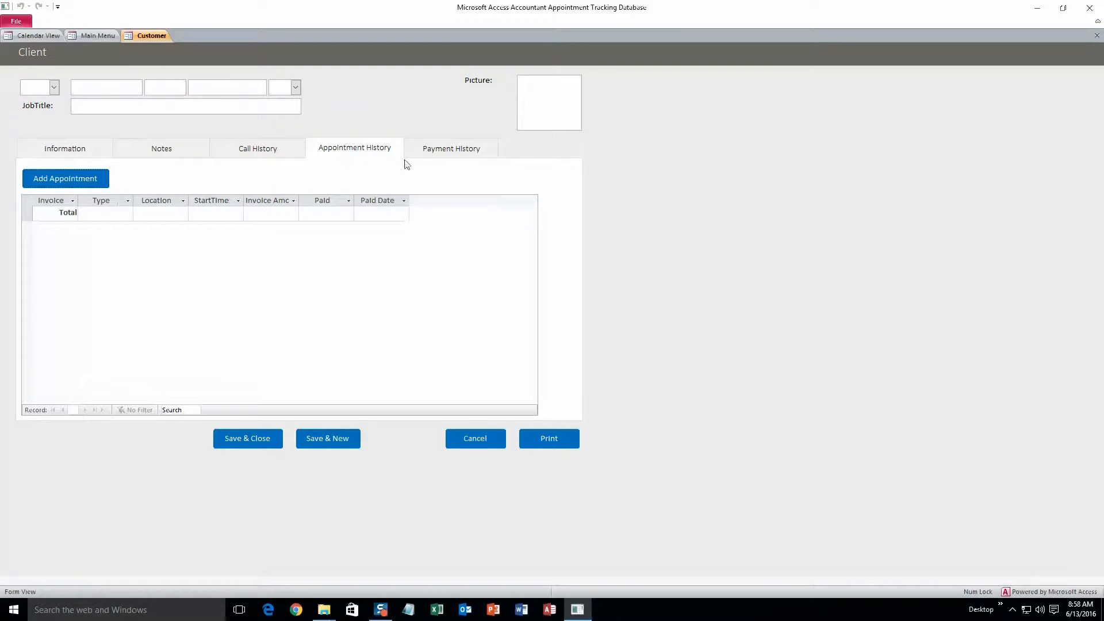
left_click(443, 159)
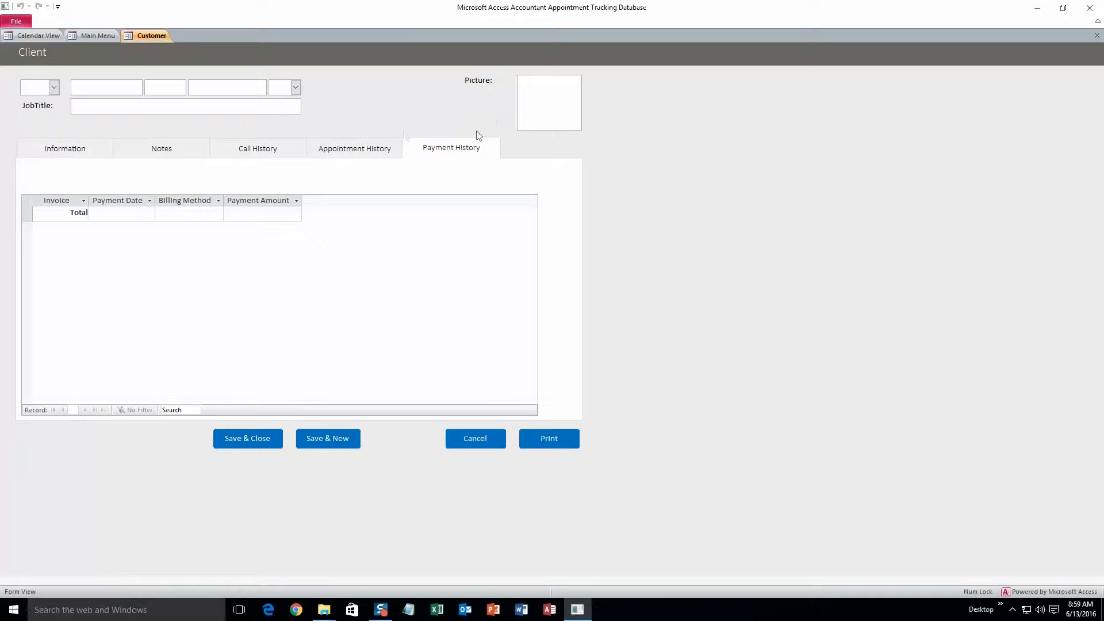
left_click(86, 145)
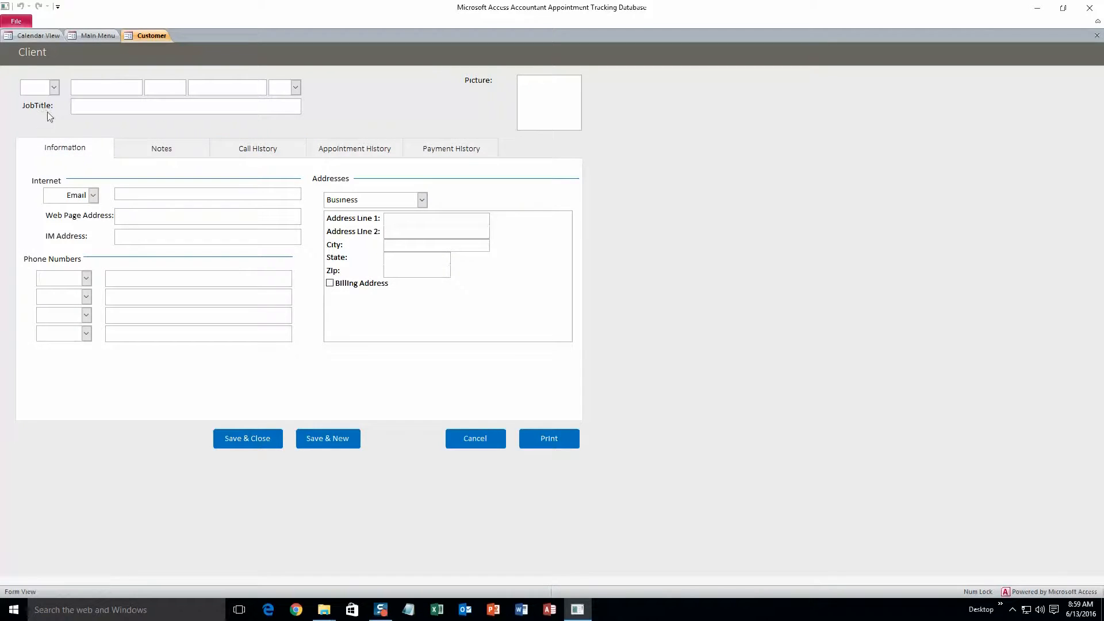
- Enter the new client's first name, last name and e-mail address
left_click(129, 88)
type("John")
left_click(226, 89)
type("Smith")
left_click(183, 195)
type("test@test.com")
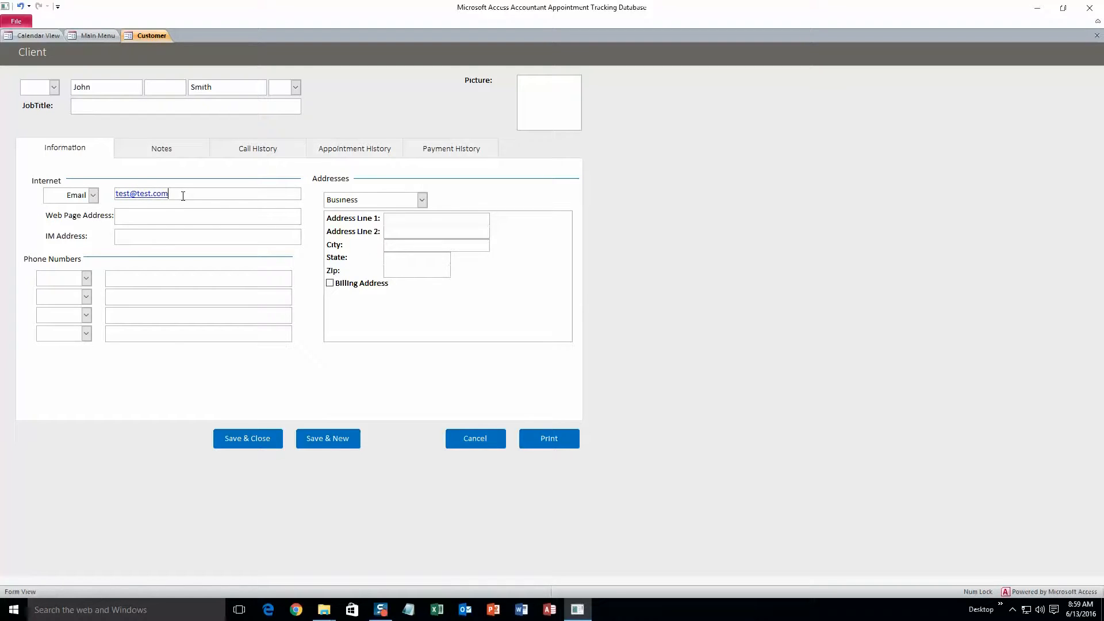
- Fill in the client's business street address, city and state, and save and close the record
left_click(399, 219)
type("1234")
left_click(390, 246)
type("Roland")
left_click(407, 258)
type("IA")
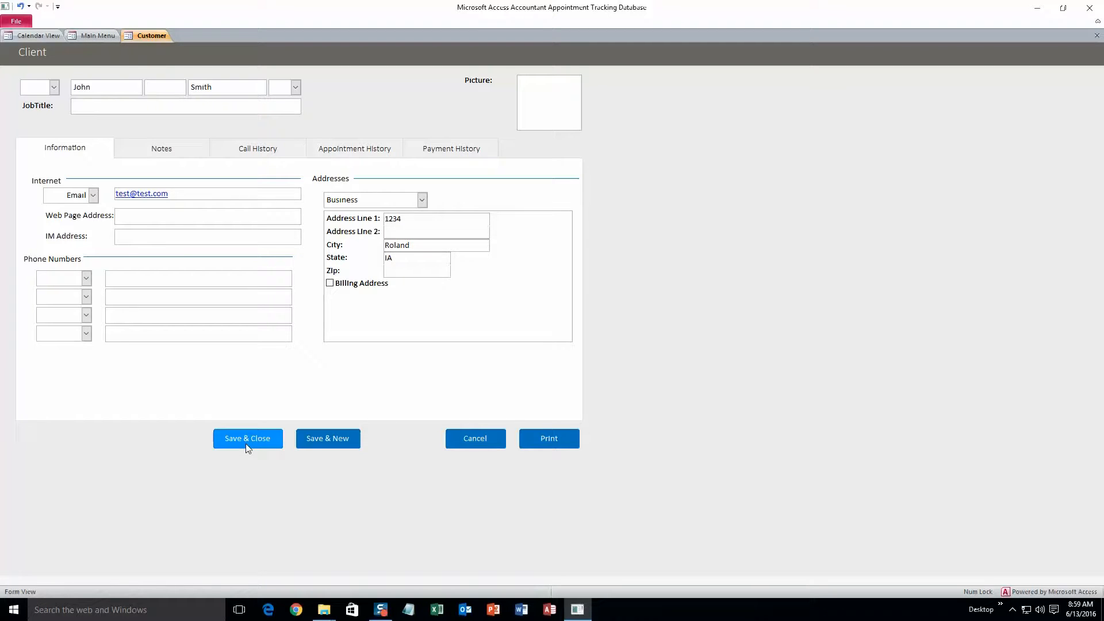
left_click(261, 442)
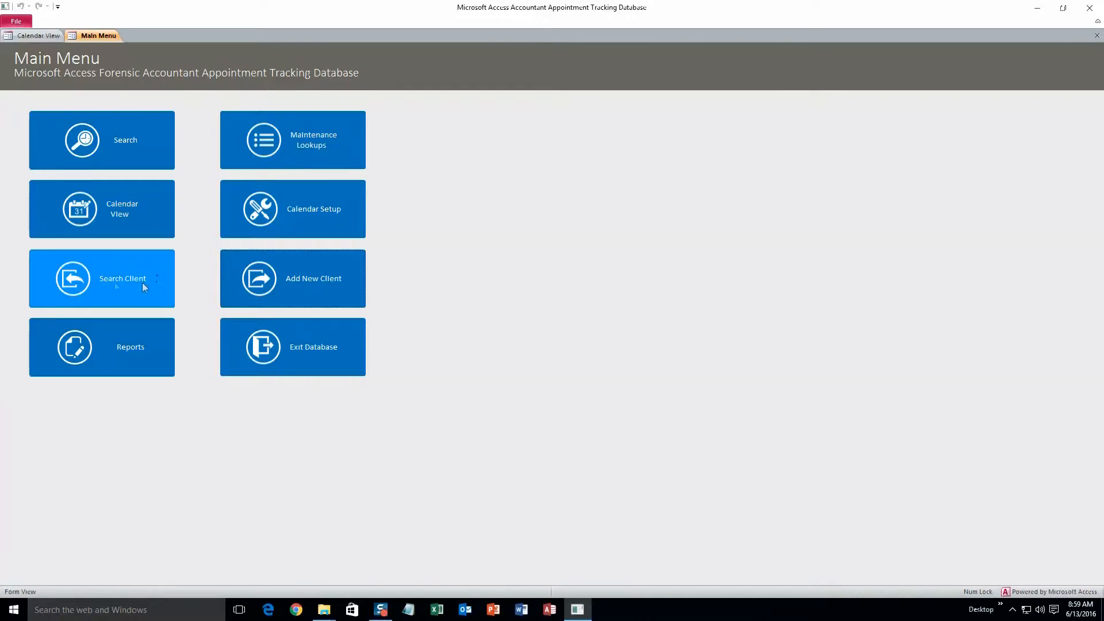
- Search for the new client by last name, view the matching record and close it without saving
left_click(107, 285)
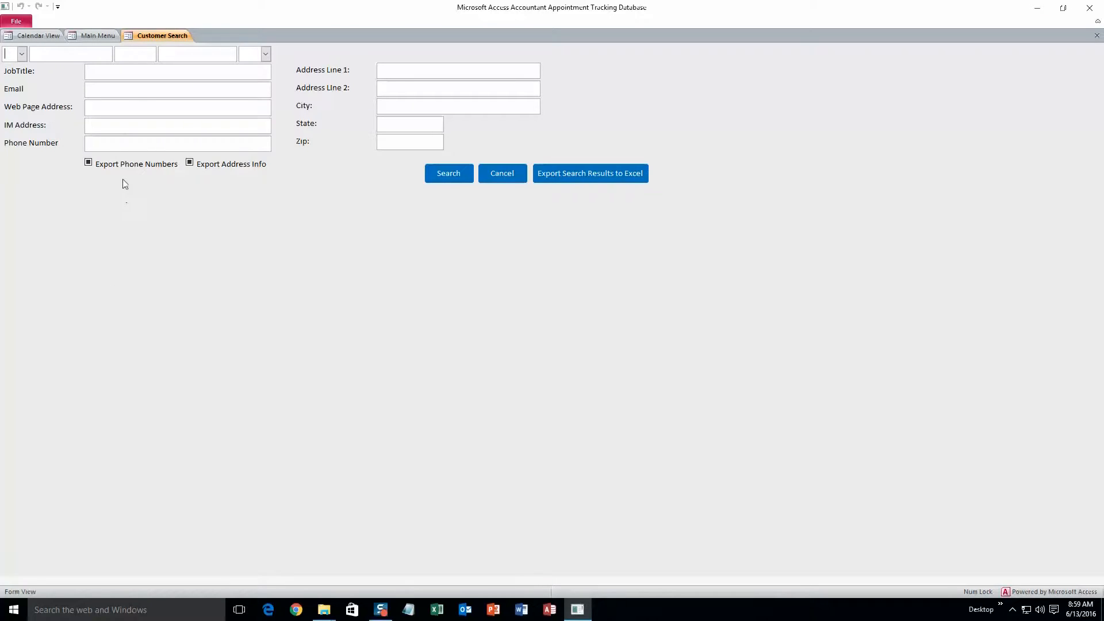
left_click(164, 53)
type("Smith")
left_click(453, 174)
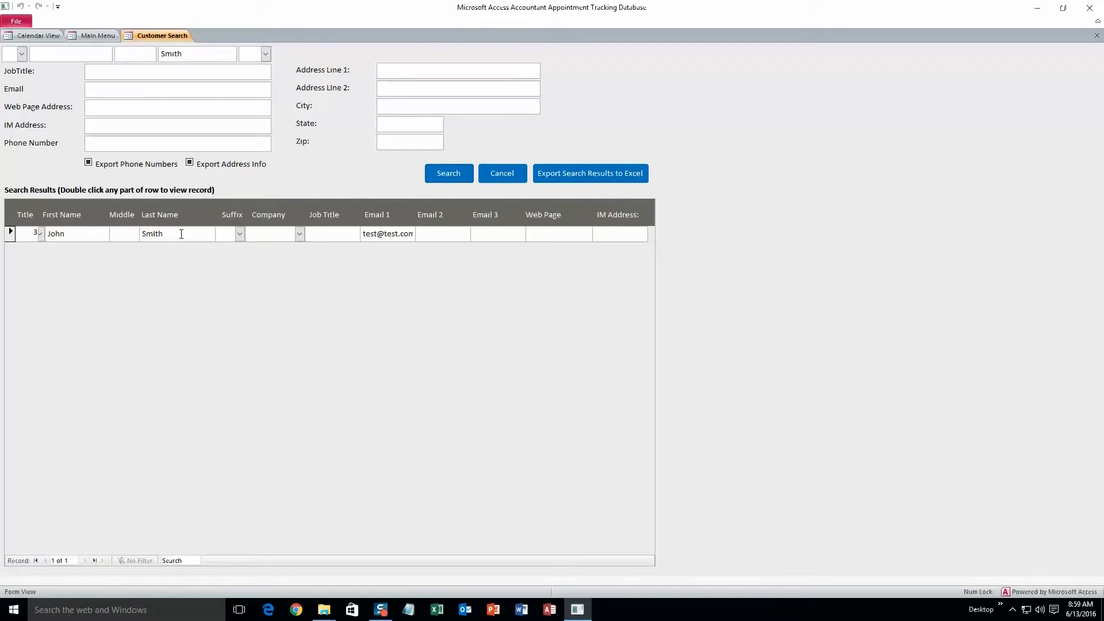
double_click(181, 235)
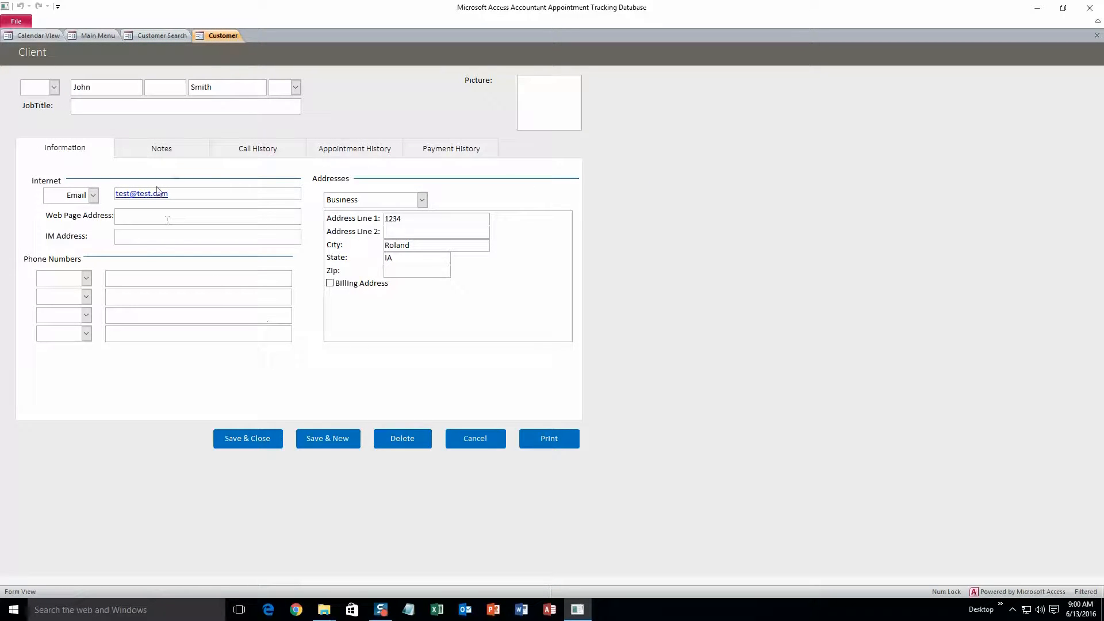
left_click(465, 439)
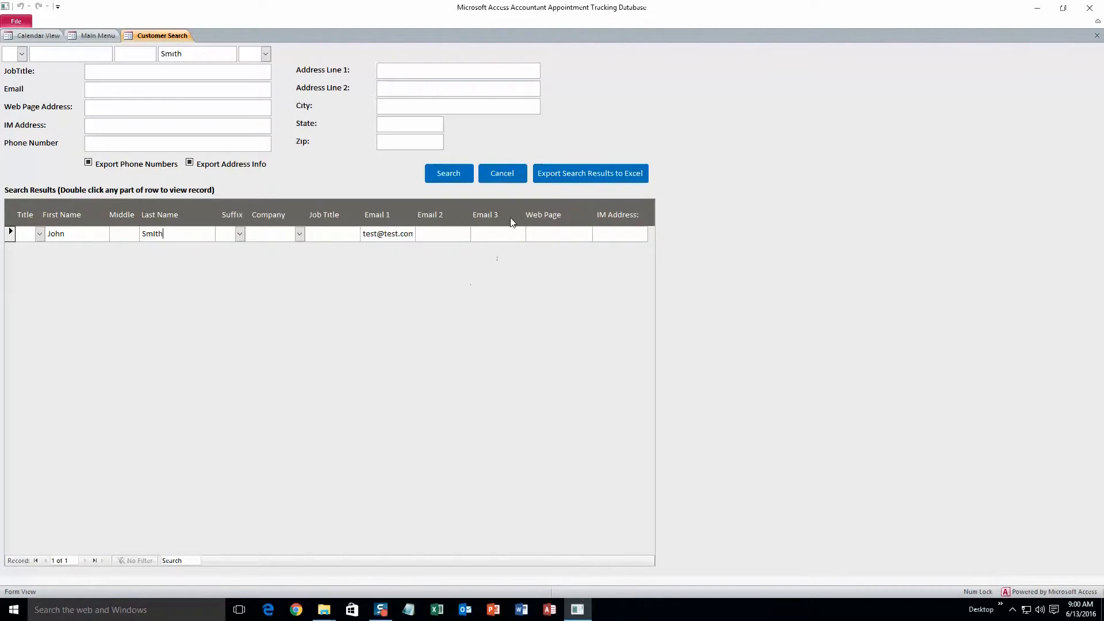
- Export the client search results to Excel, close the workbook and return to the main menu
left_click(575, 175)
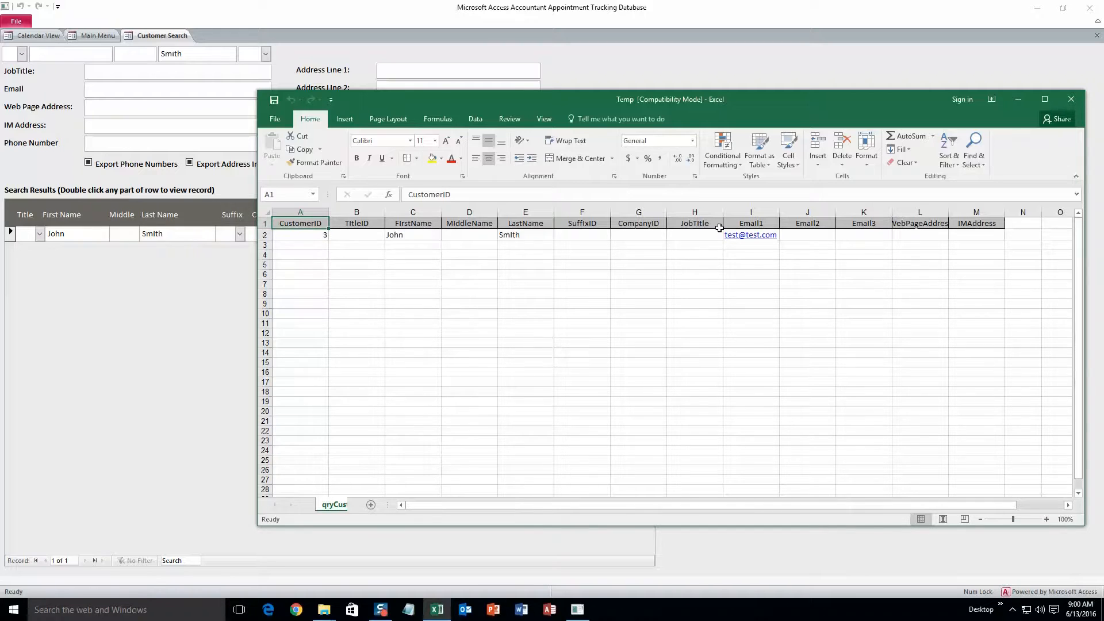
left_click(1070, 99)
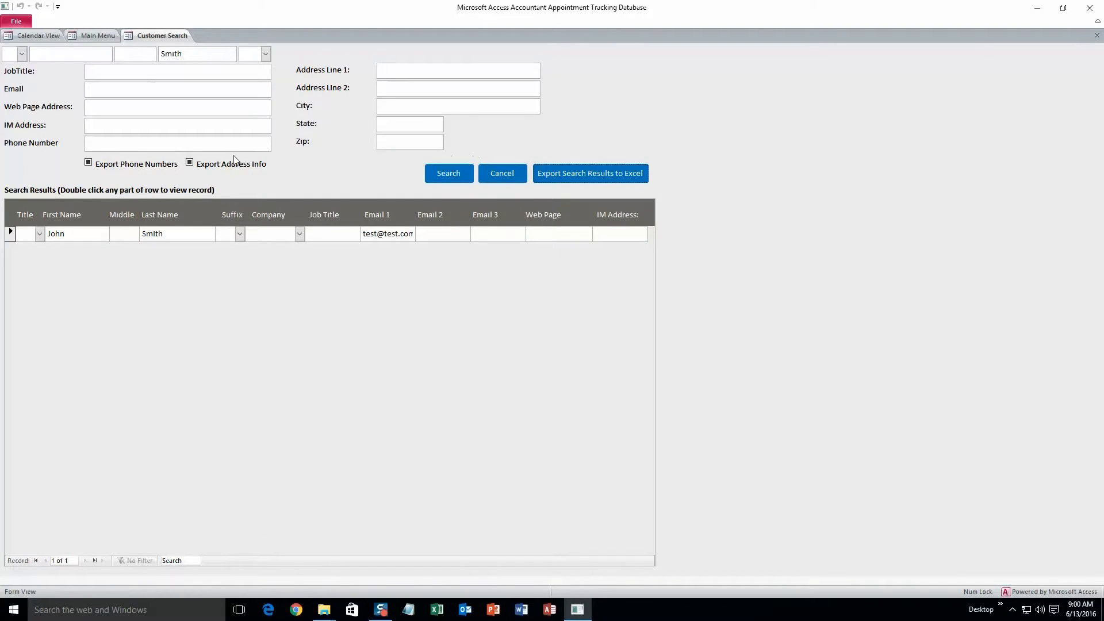
left_click(99, 36)
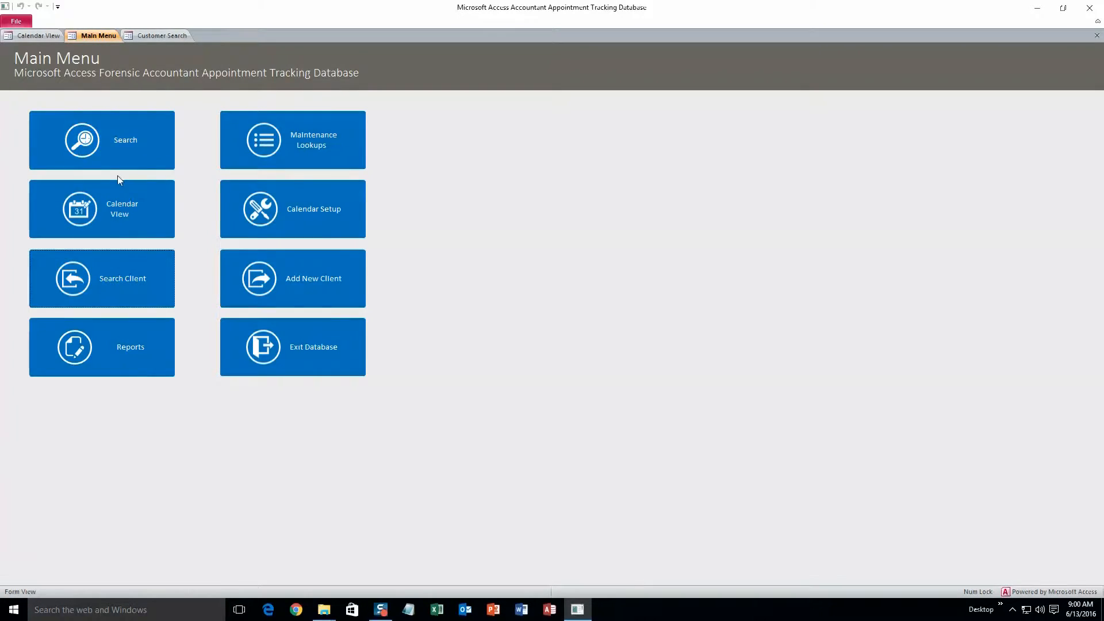
- Show the calendar view and set it to today's date with the date picker
left_click(123, 218)
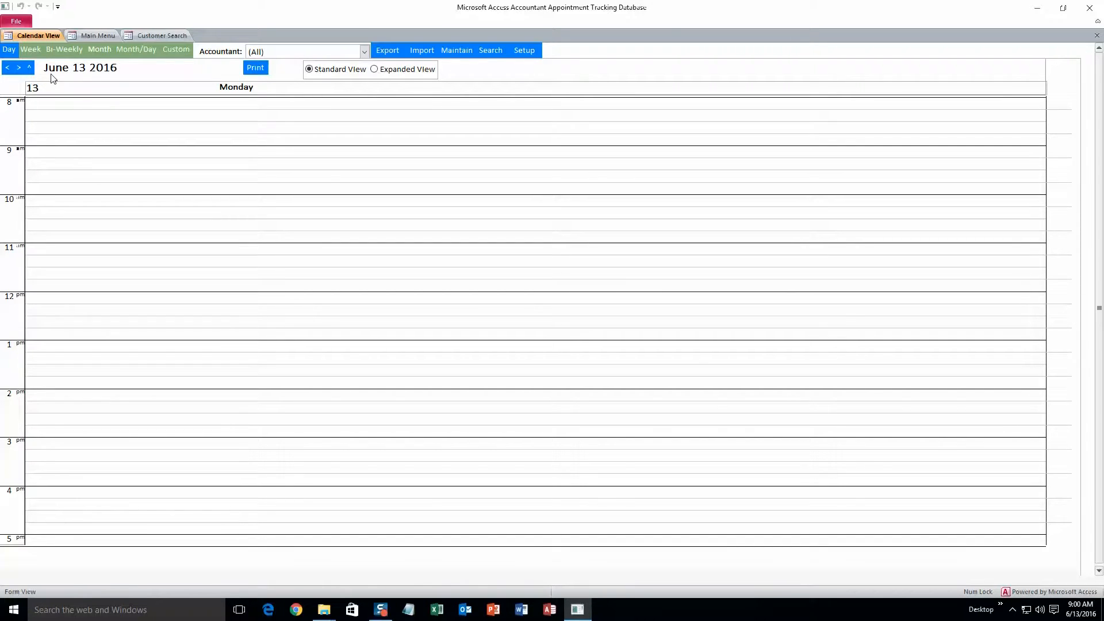
left_click(29, 68)
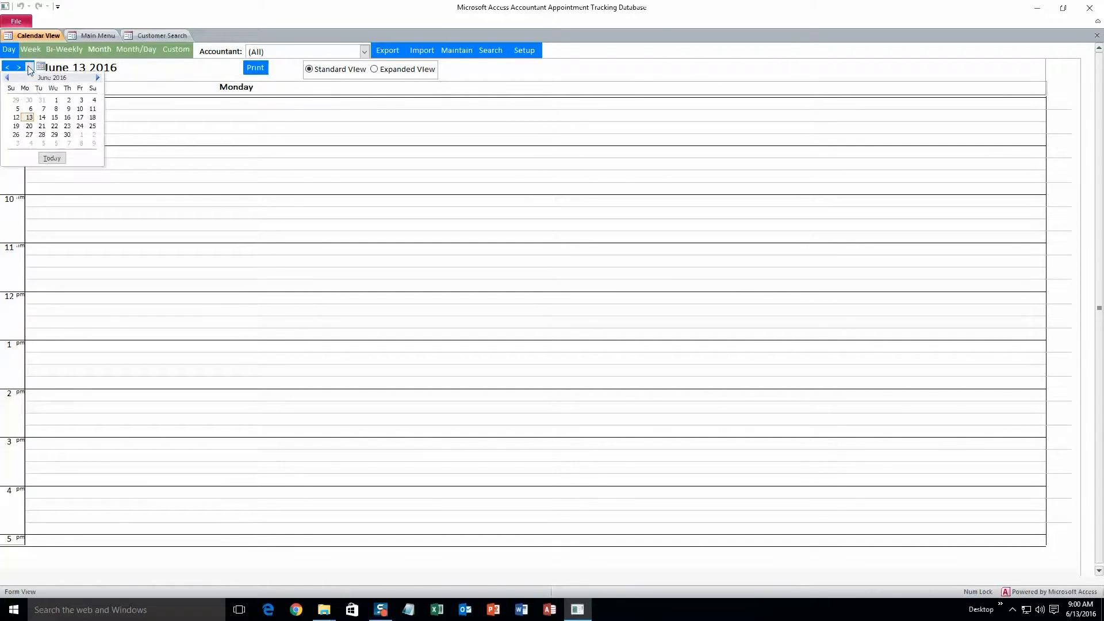
left_click(52, 160)
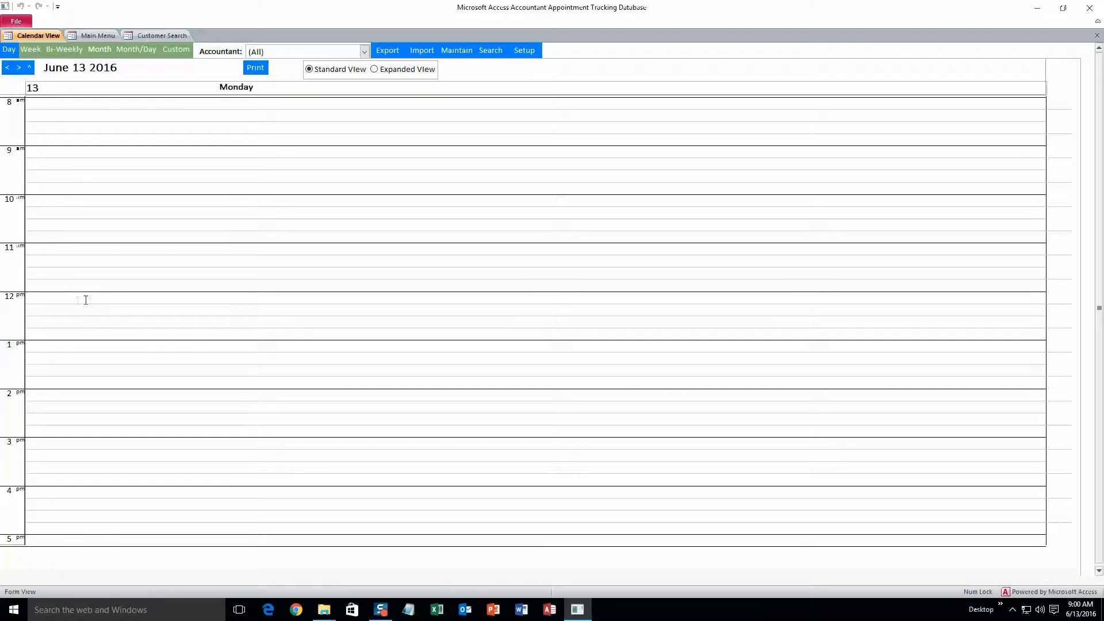
- Create an appointment in the 12 PM slot for the new client and assign Accountant 1
double_click(57, 298)
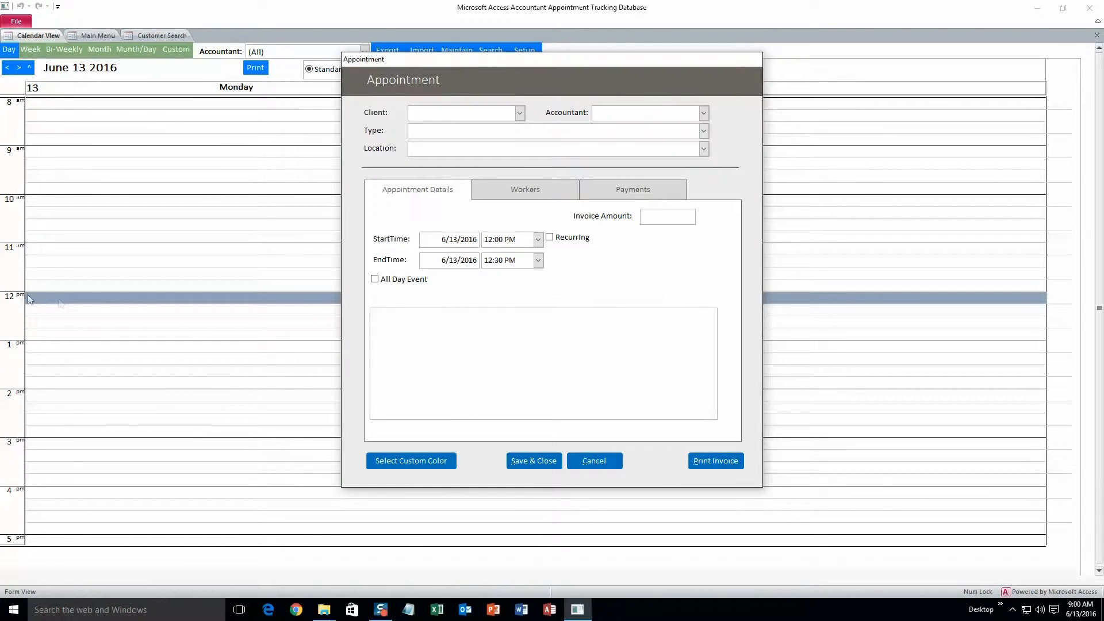
left_click_drag(539, 60, 462, 71)
left_click(444, 124)
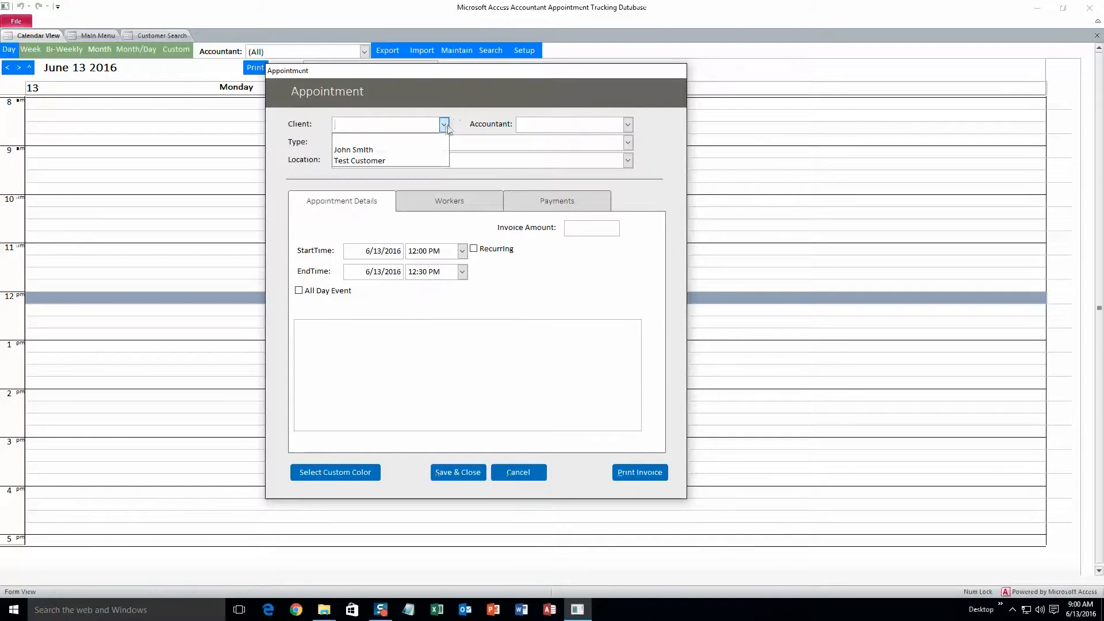
left_click(368, 150)
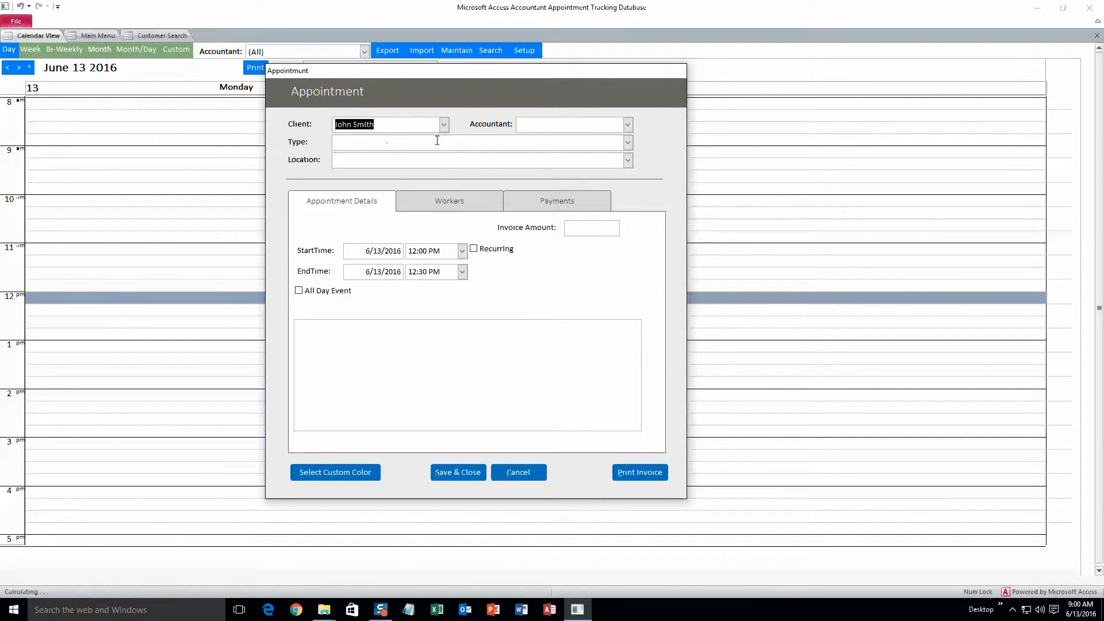
left_click(628, 124)
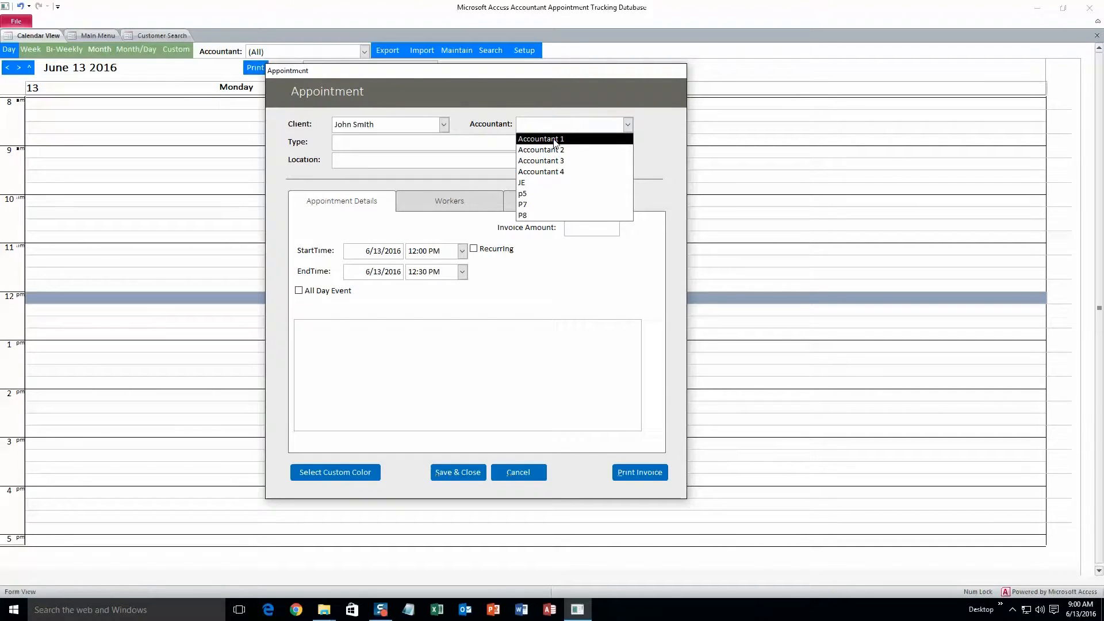
left_click(555, 142)
- Check the location choices, try the Individual appointment type, and set the type to Group
left_click(627, 142)
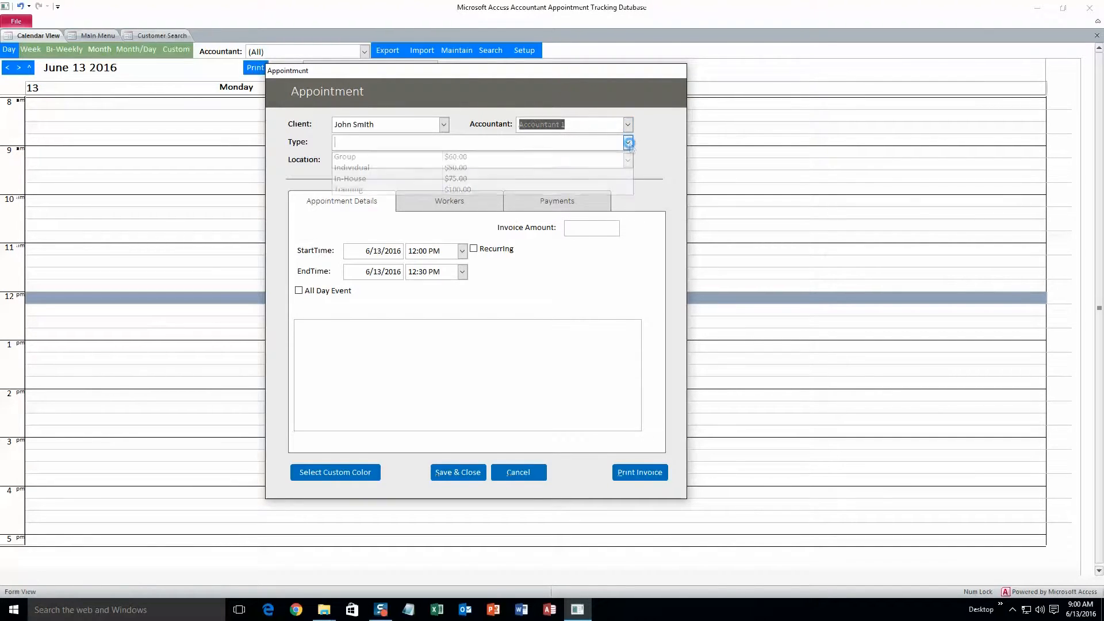
left_click(628, 144)
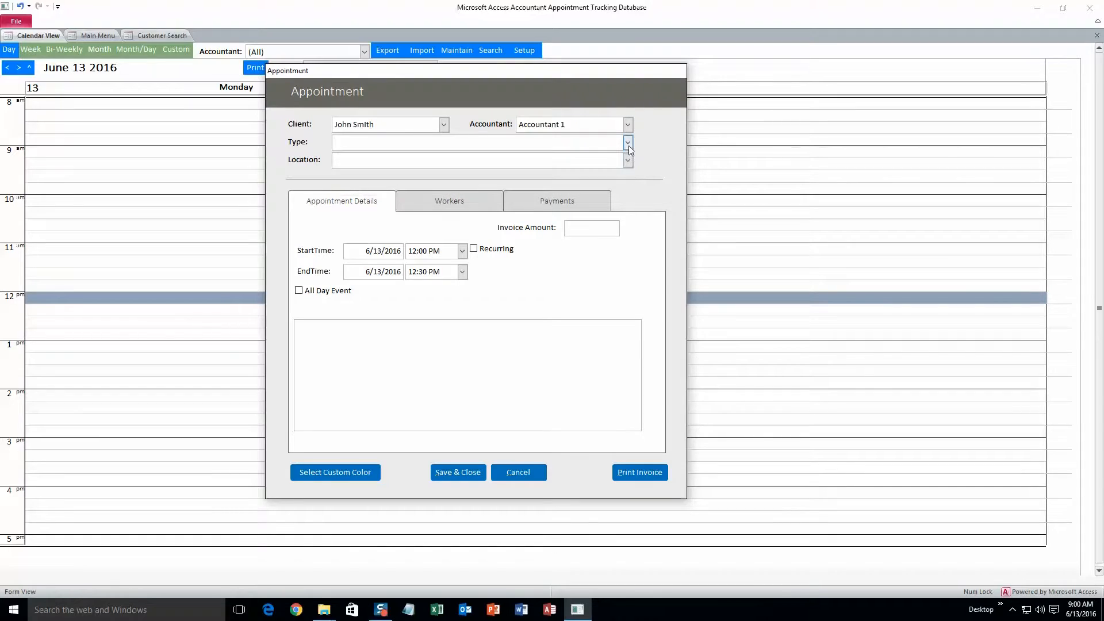
left_click(627, 160)
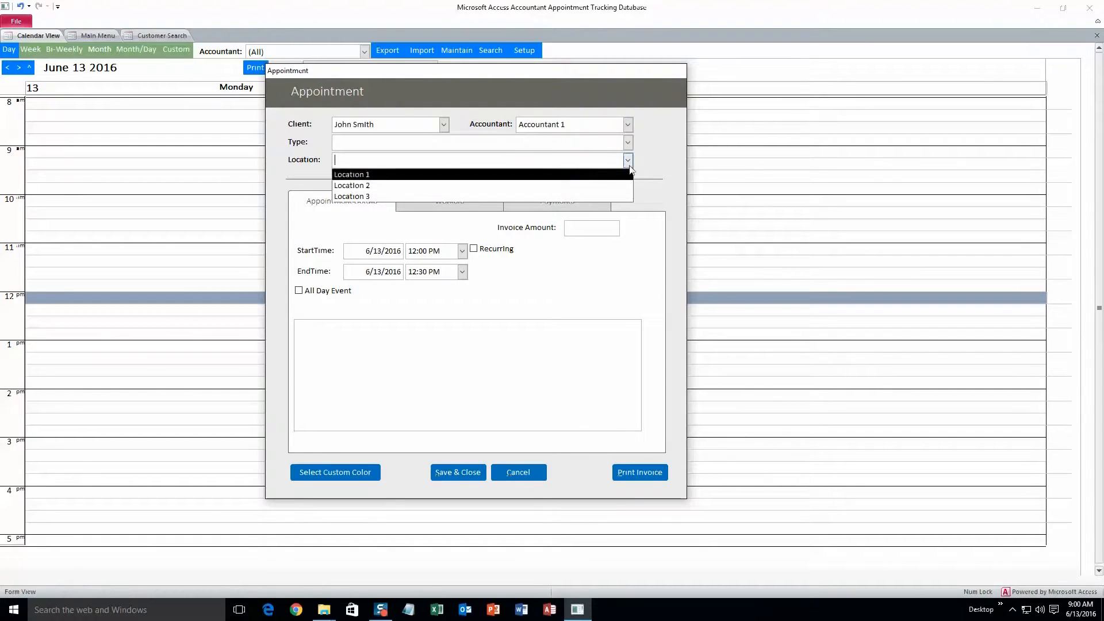
left_click(628, 161)
left_click(627, 142)
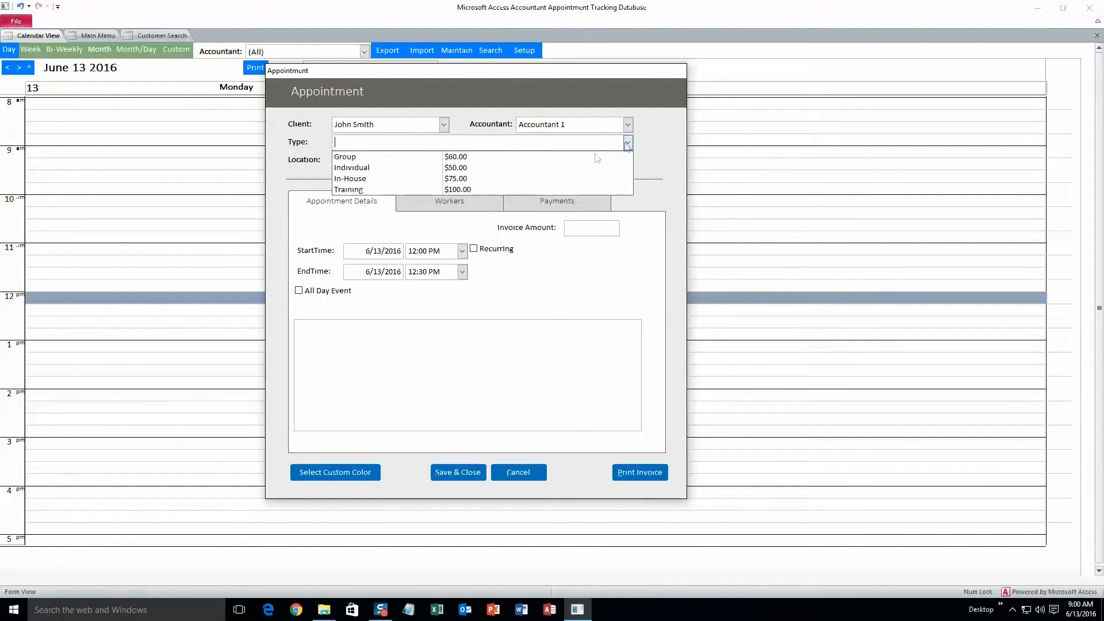
left_click(577, 167)
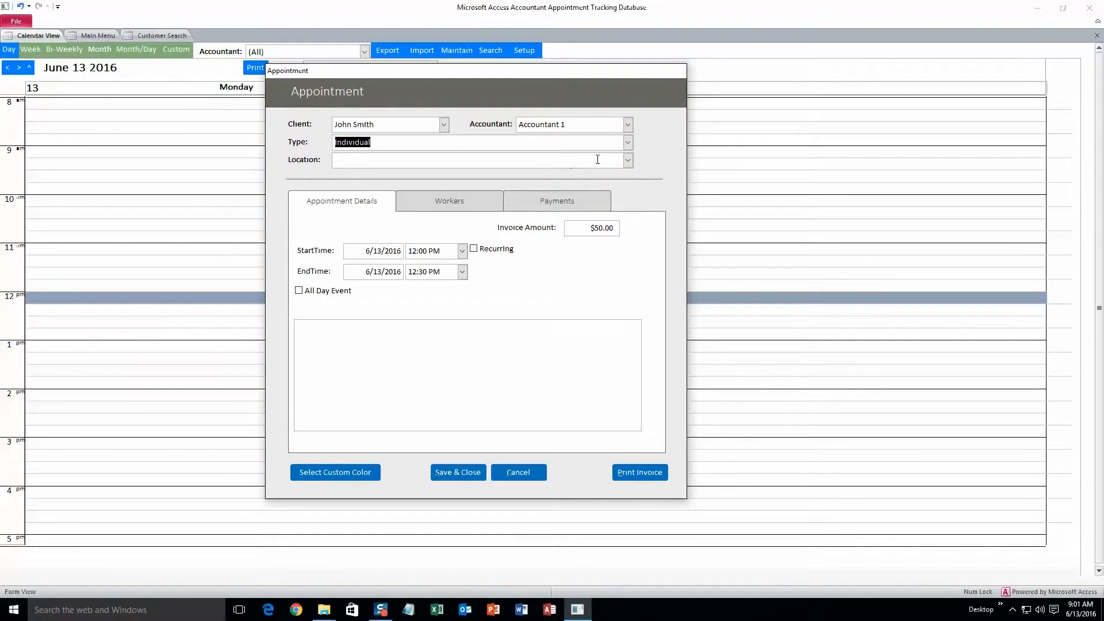
left_click(629, 144)
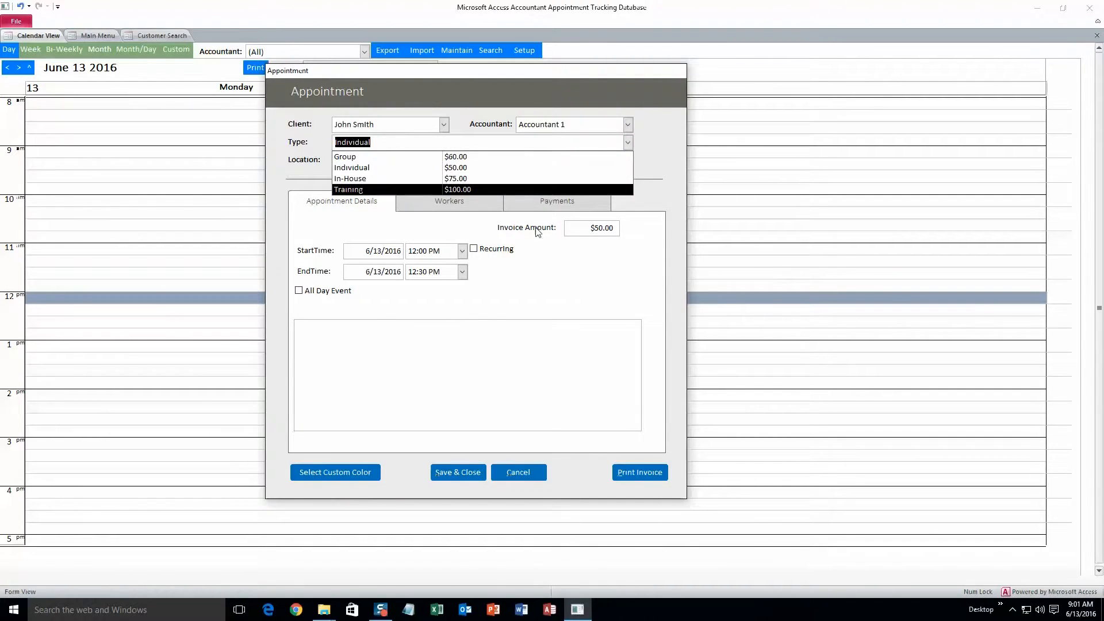
left_click(453, 159)
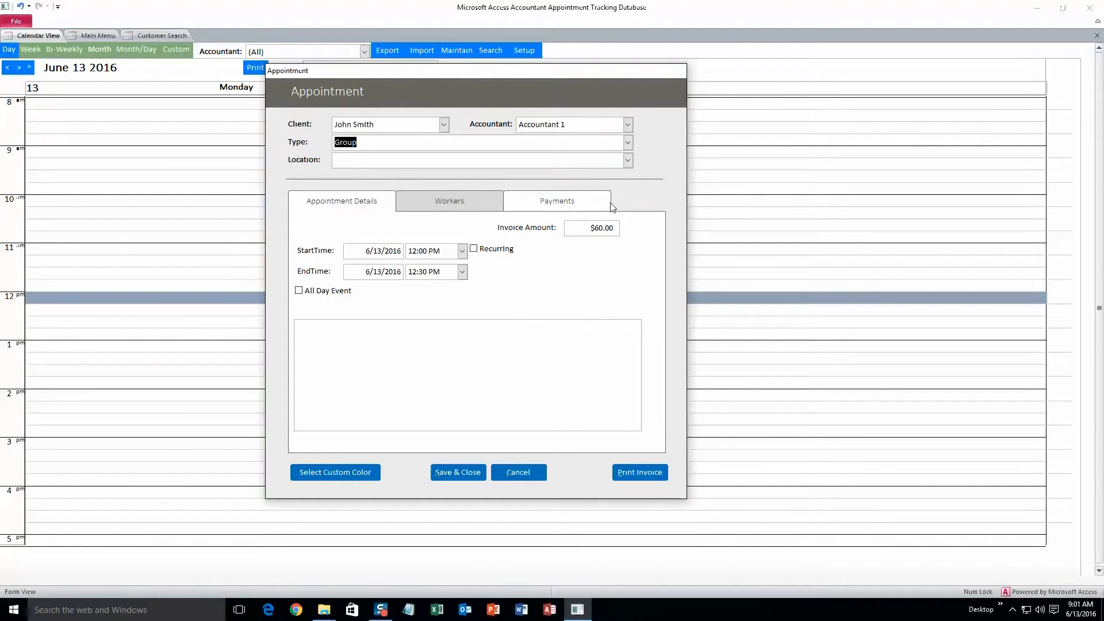
- Set the appointment's location to Location 1 and enter the note "Nirgiubsfiugnsg"
left_click(628, 143)
left_click(628, 143)
left_click(627, 160)
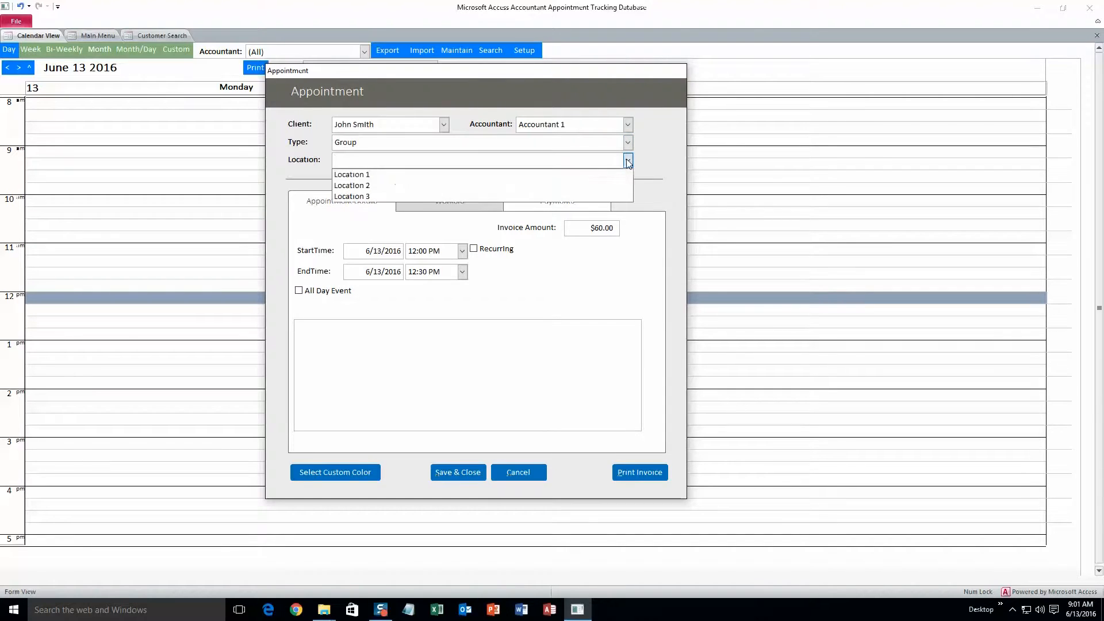
left_click(409, 174)
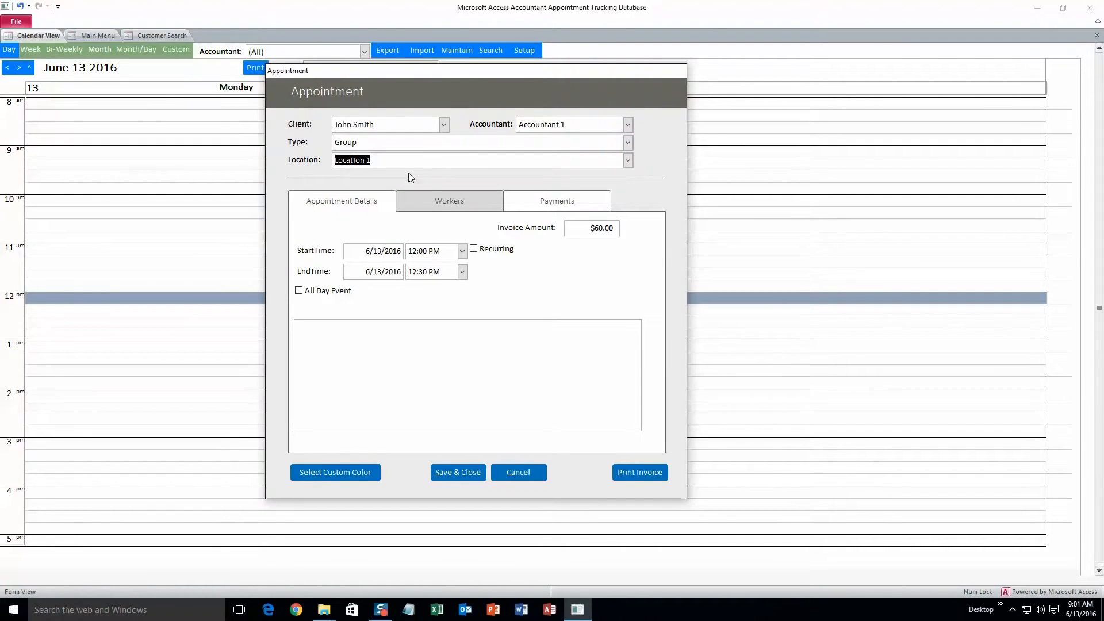
left_click(410, 347)
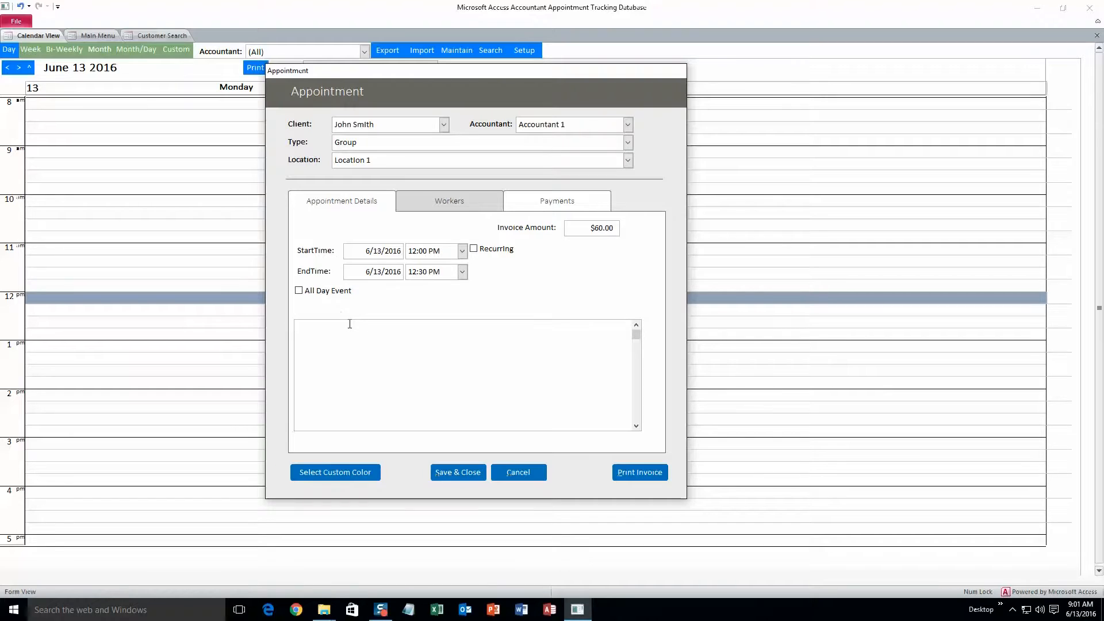
type("Nirgiubsfiugnsg")
- Review the appointment's existing worker contacts and its payment fields, and return to the appointment details
left_click(451, 200)
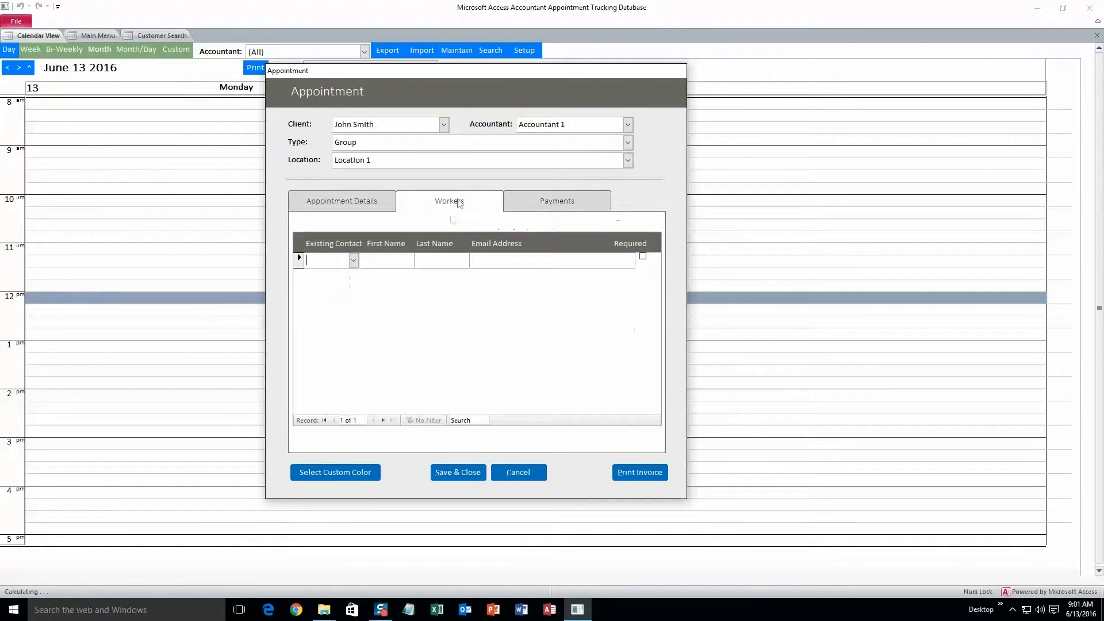
left_click(353, 261)
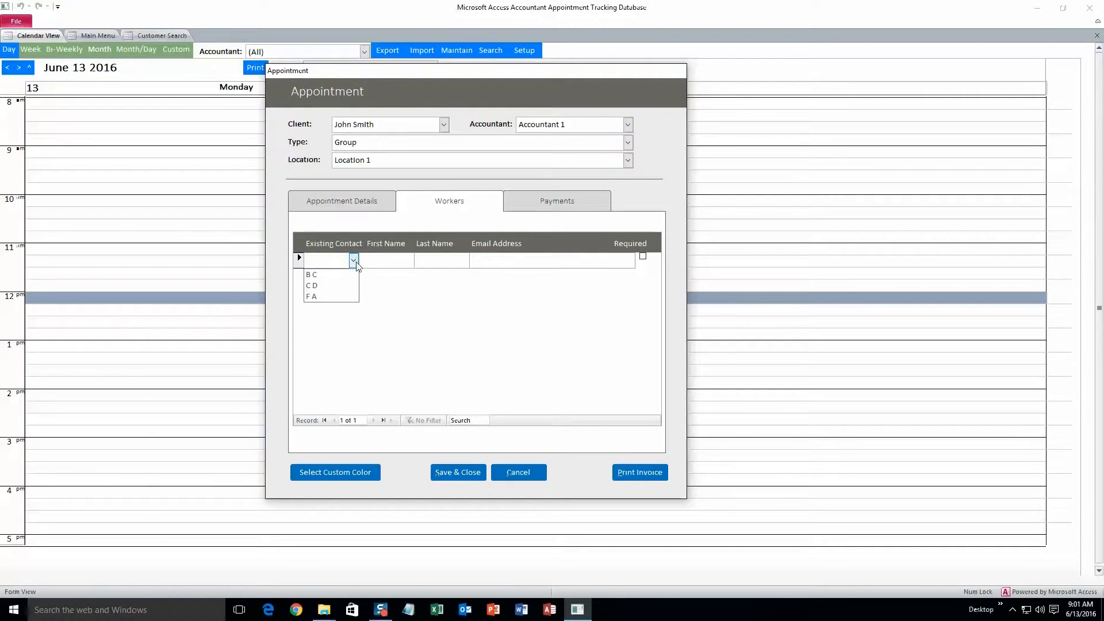
left_click(529, 207)
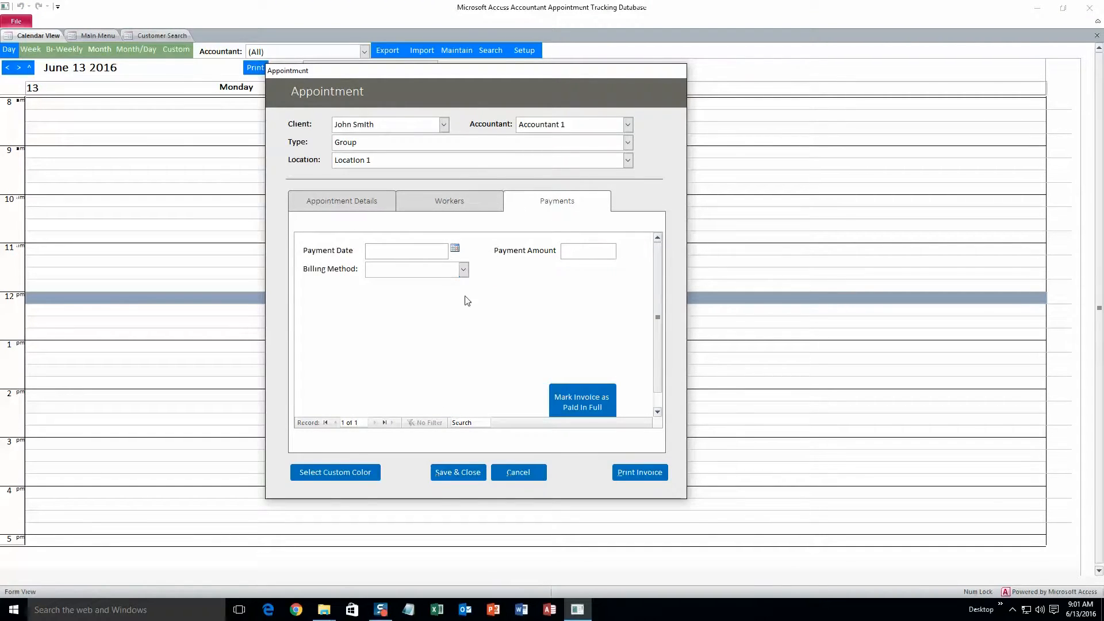
left_click(341, 201)
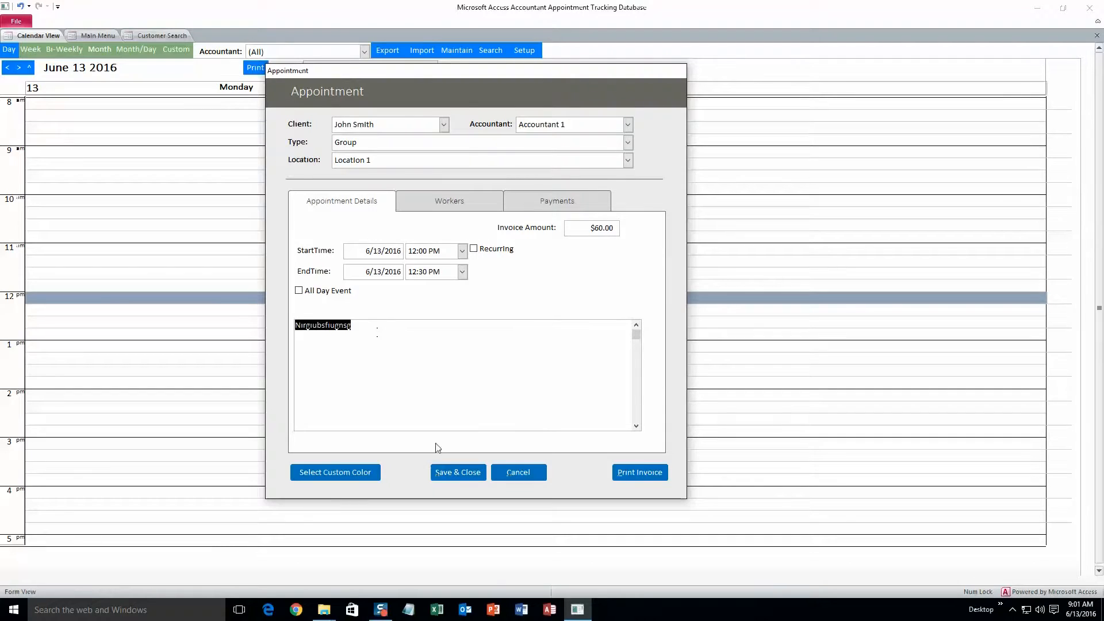
- Give the appointment a blue custom color, and save and close it
left_click(337, 475)
left_click(355, 113)
left_click(281, 258)
left_click(449, 474)
left_click(190, 319)
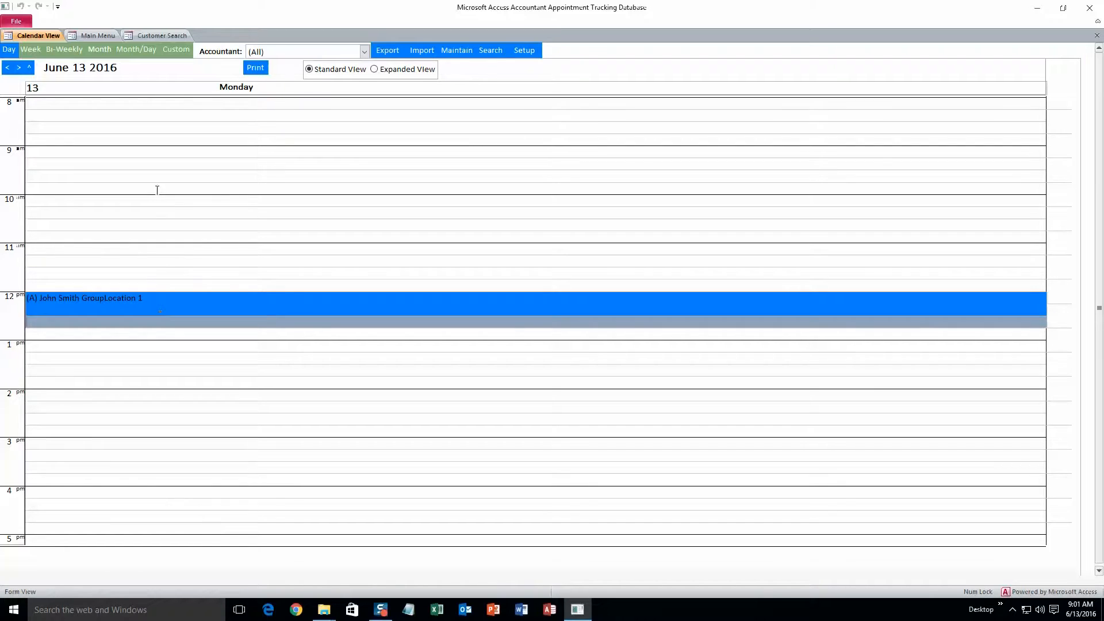
- View the calendar by week, two weeks, month and month/day, and return to the day view
left_click(32, 53)
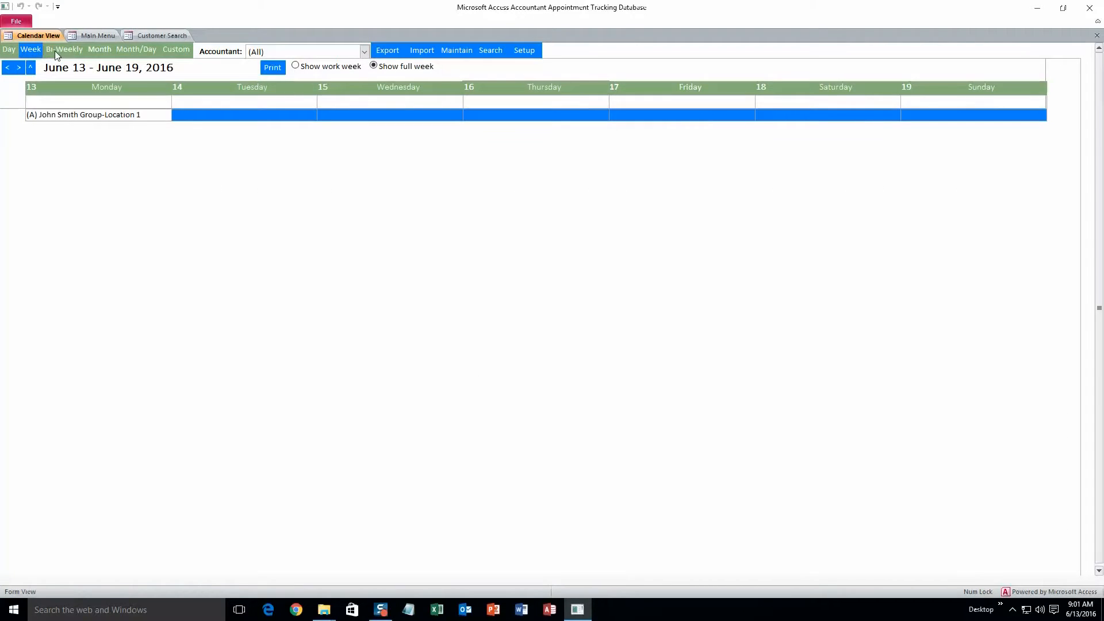
left_click(55, 51)
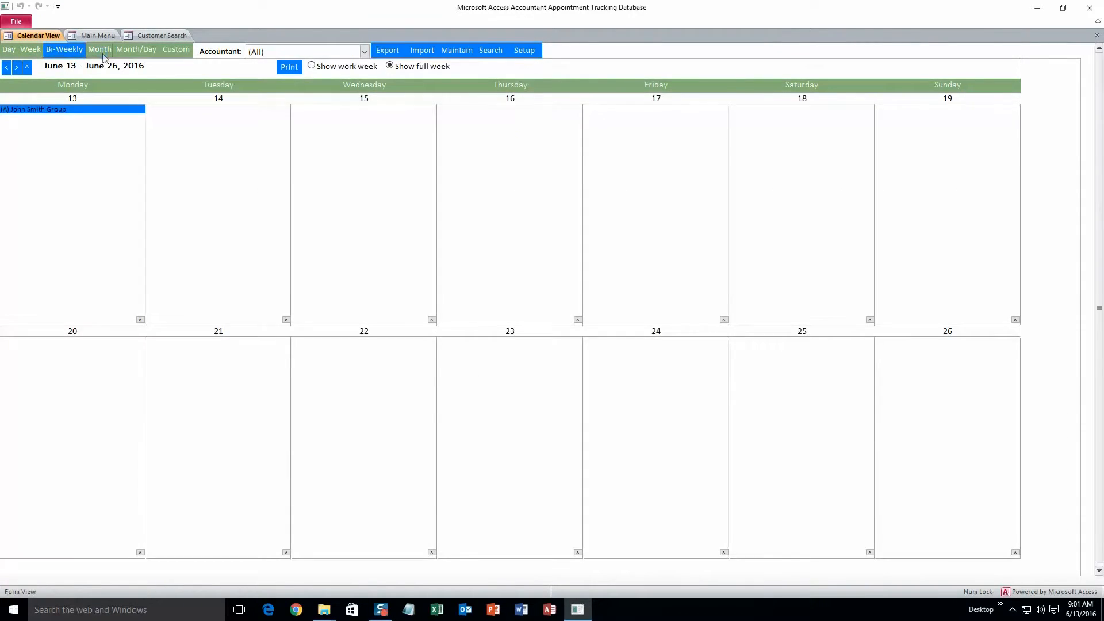
left_click(103, 54)
left_click(132, 52)
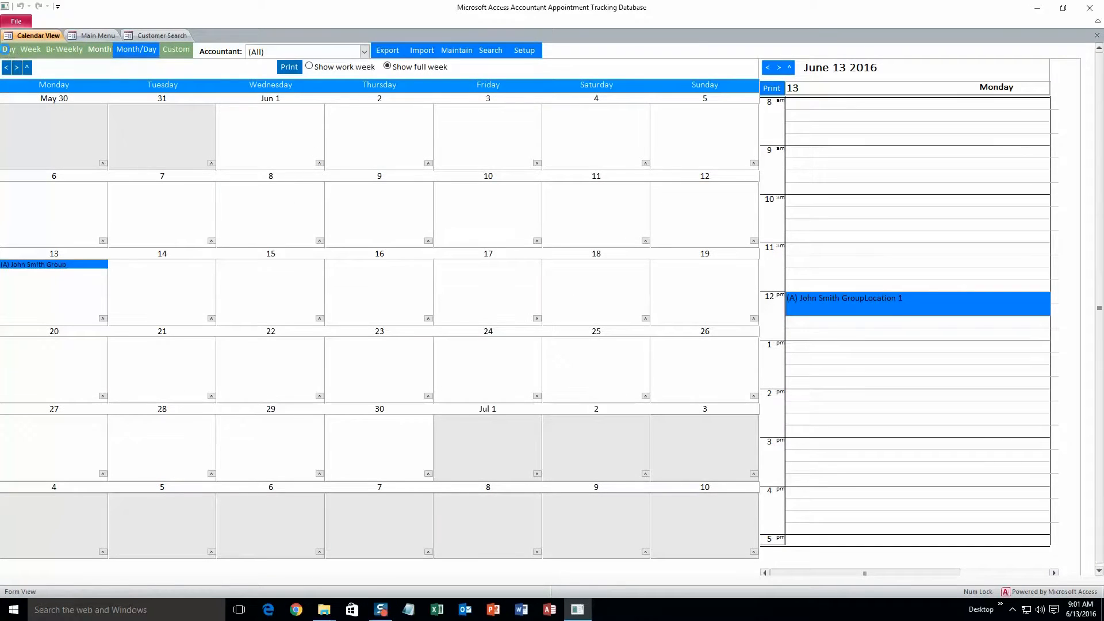
left_click(8, 50)
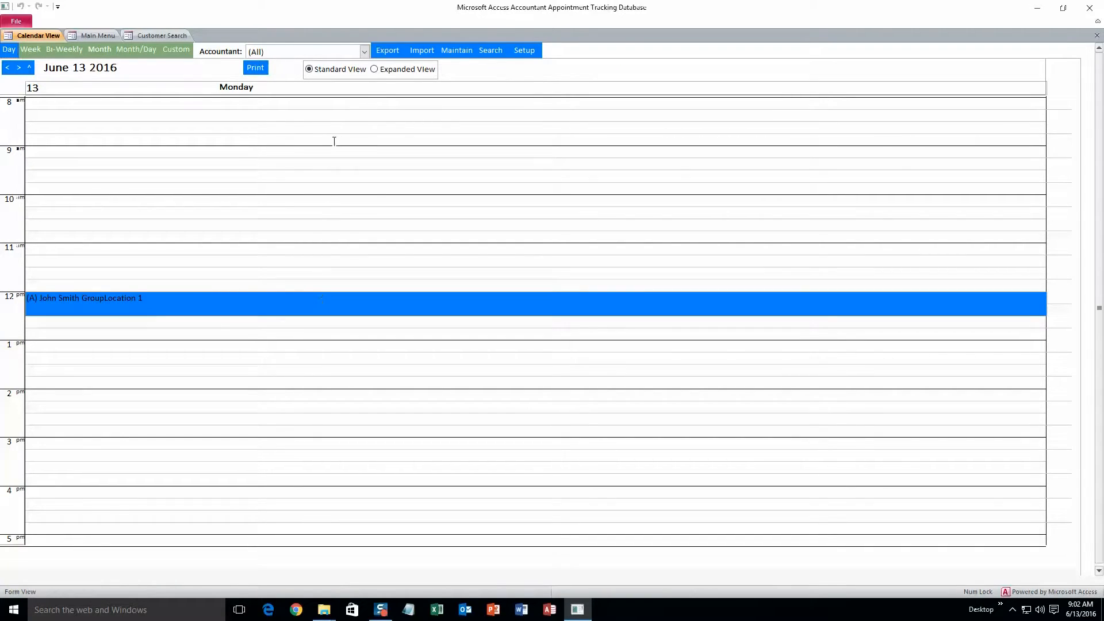
- Filter the day calendar by Accountant 1, compare it with Accountant 2, and filter it by Accountant 1 again
left_click(366, 51)
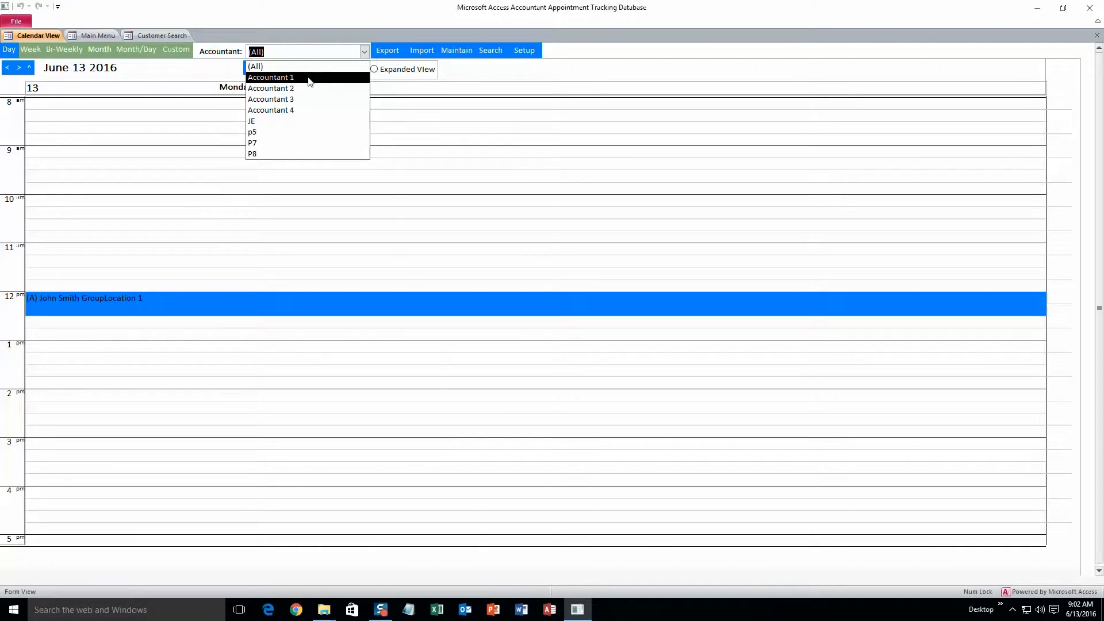
left_click(309, 79)
left_click(364, 51)
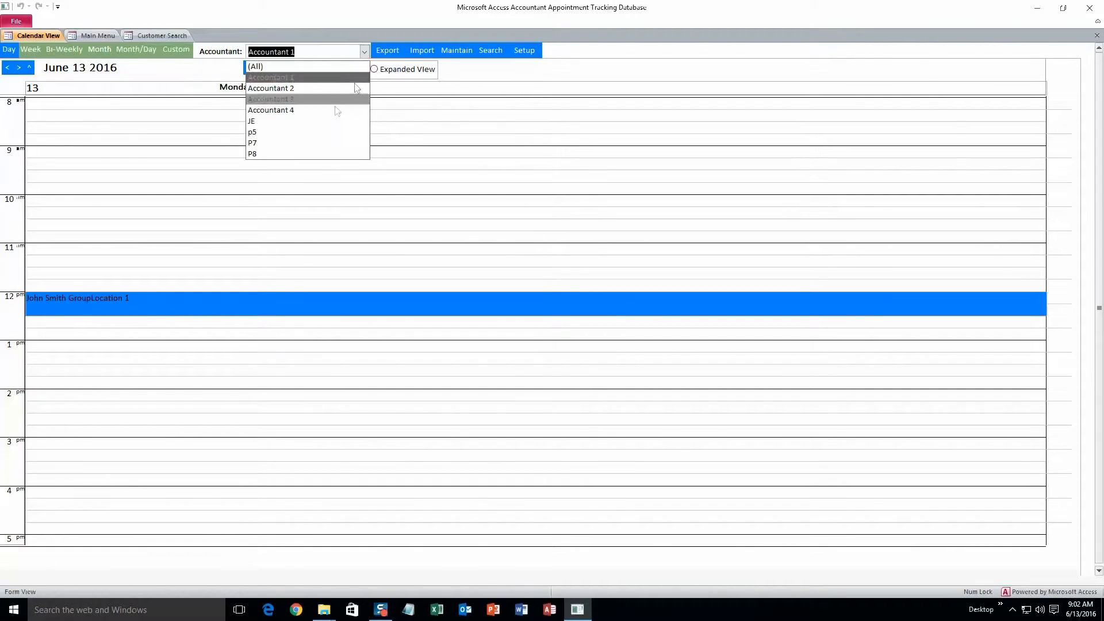
left_click(309, 88)
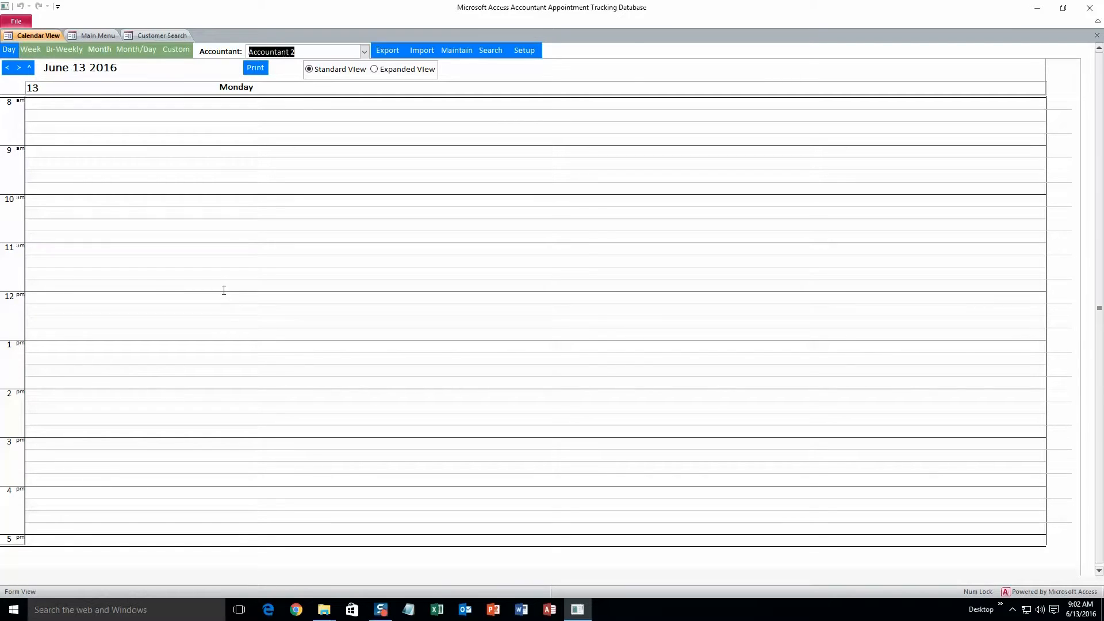
left_click(364, 51)
left_click(344, 79)
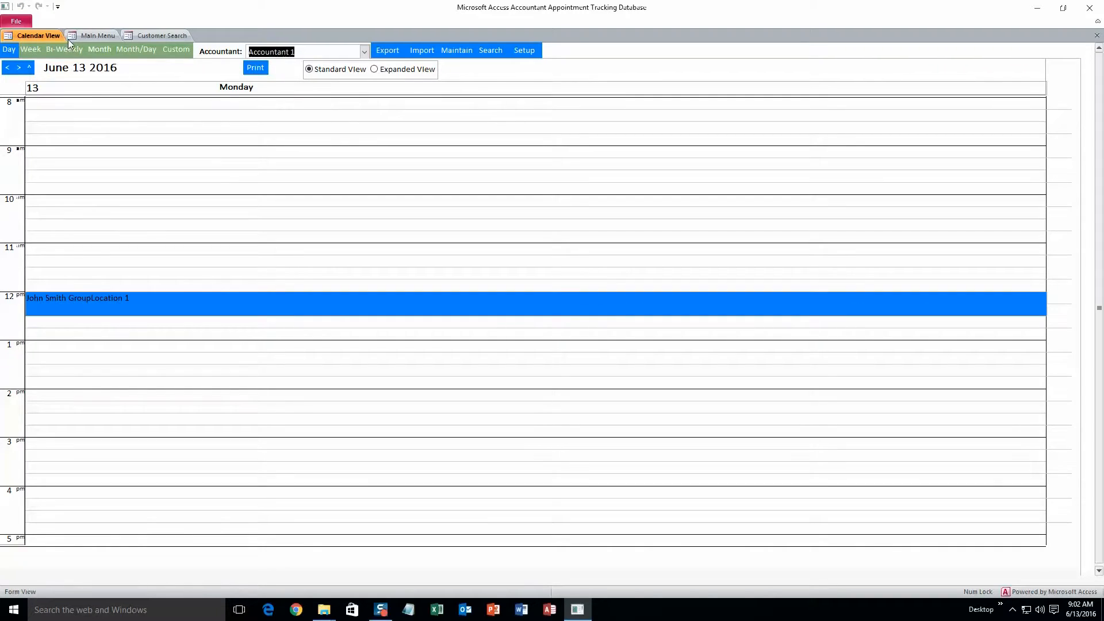
- Open the calendar search from the main menu and run a search for Accountant 1's appointments
left_click(86, 35)
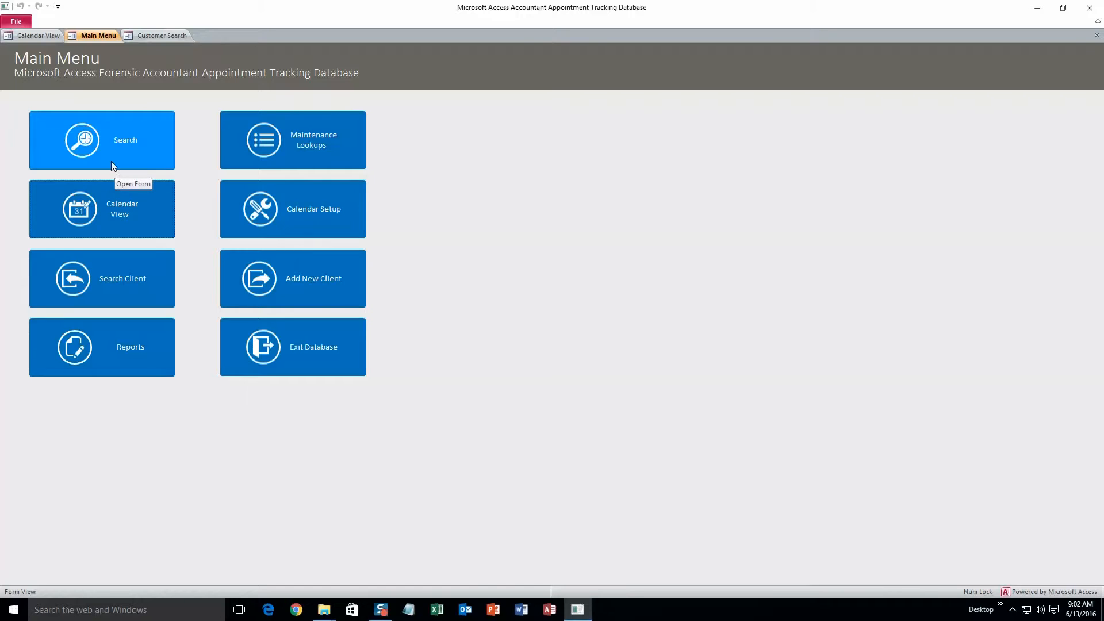
left_click(113, 146)
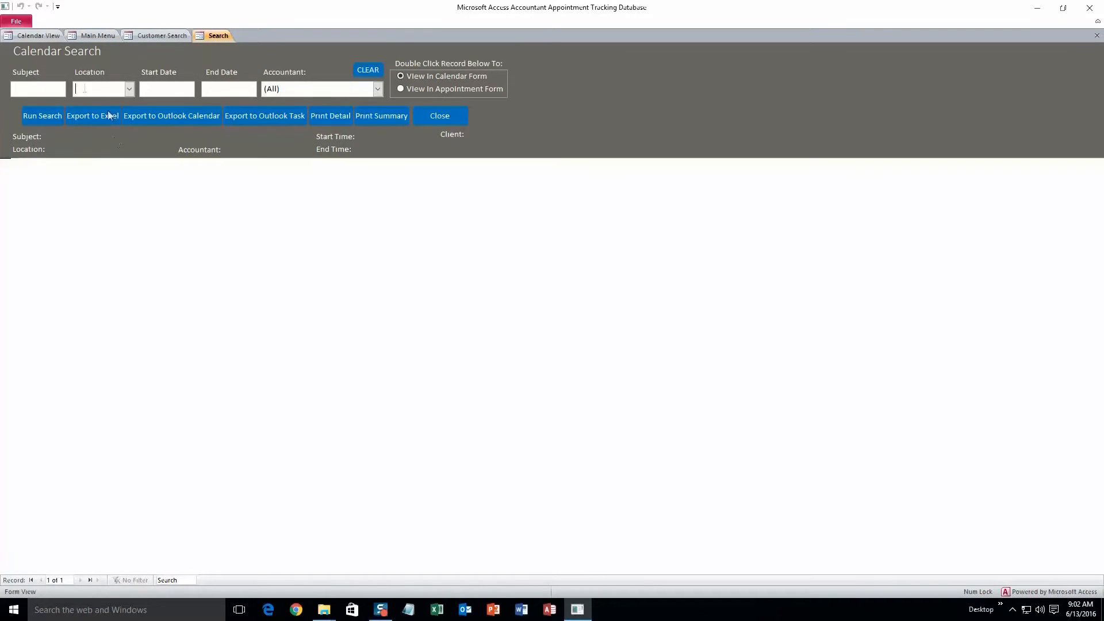
left_click(377, 89)
left_click(340, 114)
left_click(51, 119)
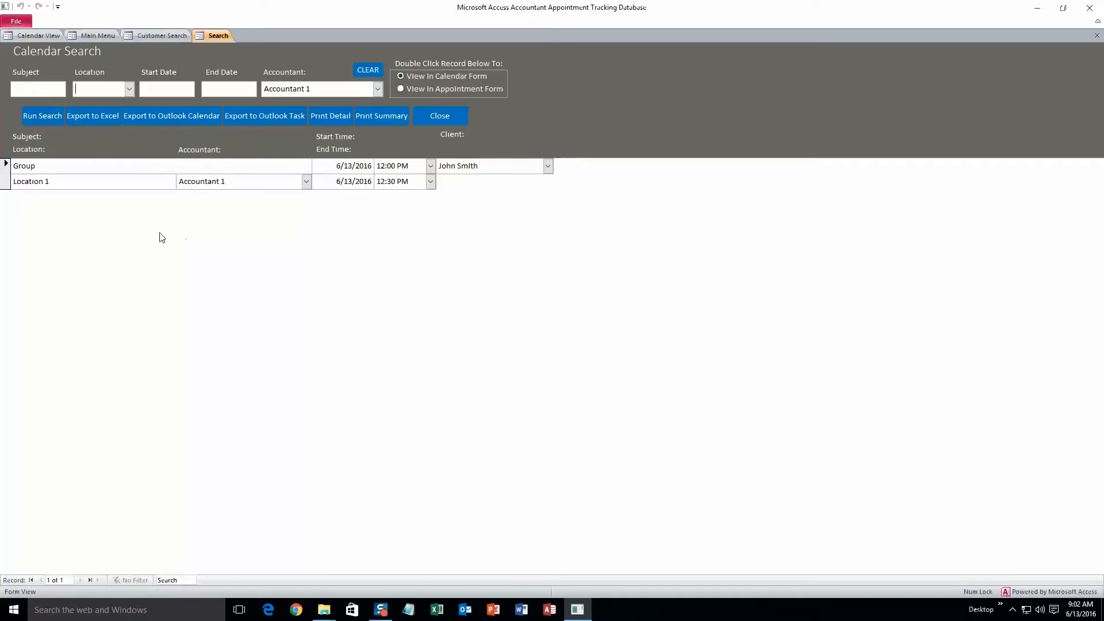
- View the found appointment in the calendar and in the appointment form, check the end time choices, and cancel the form
double_click(141, 175)
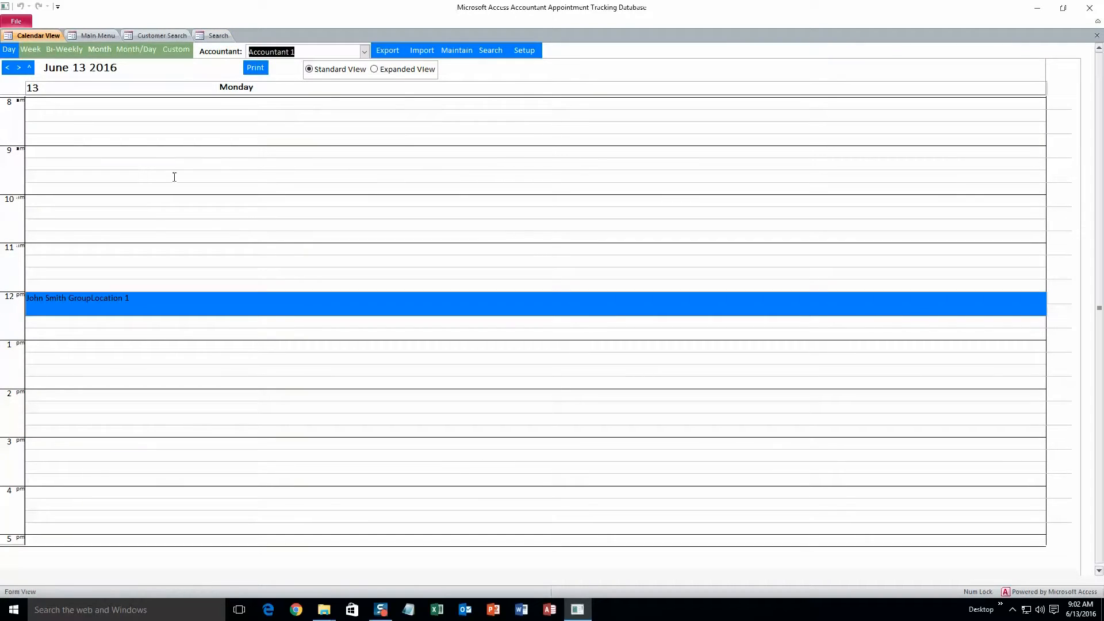
left_click(208, 38)
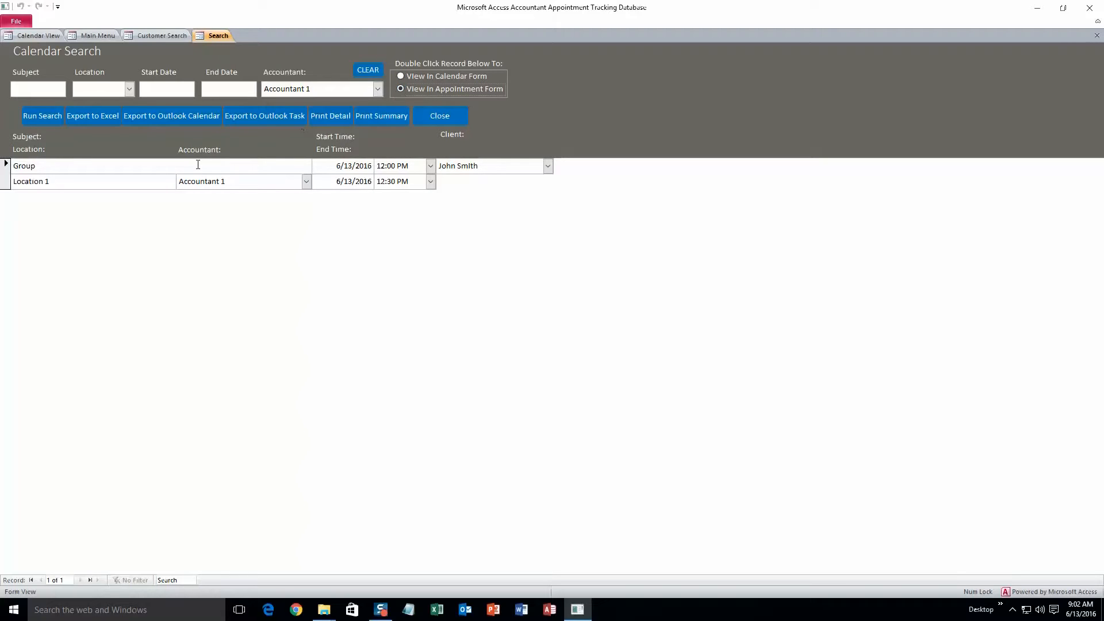
double_click(134, 173)
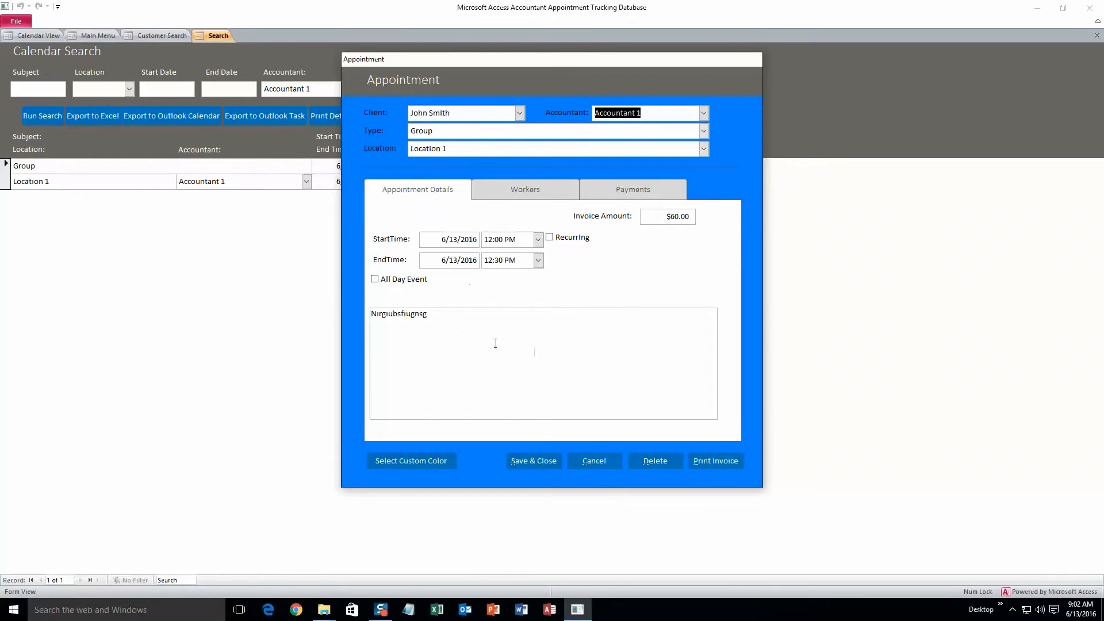
left_click(538, 261)
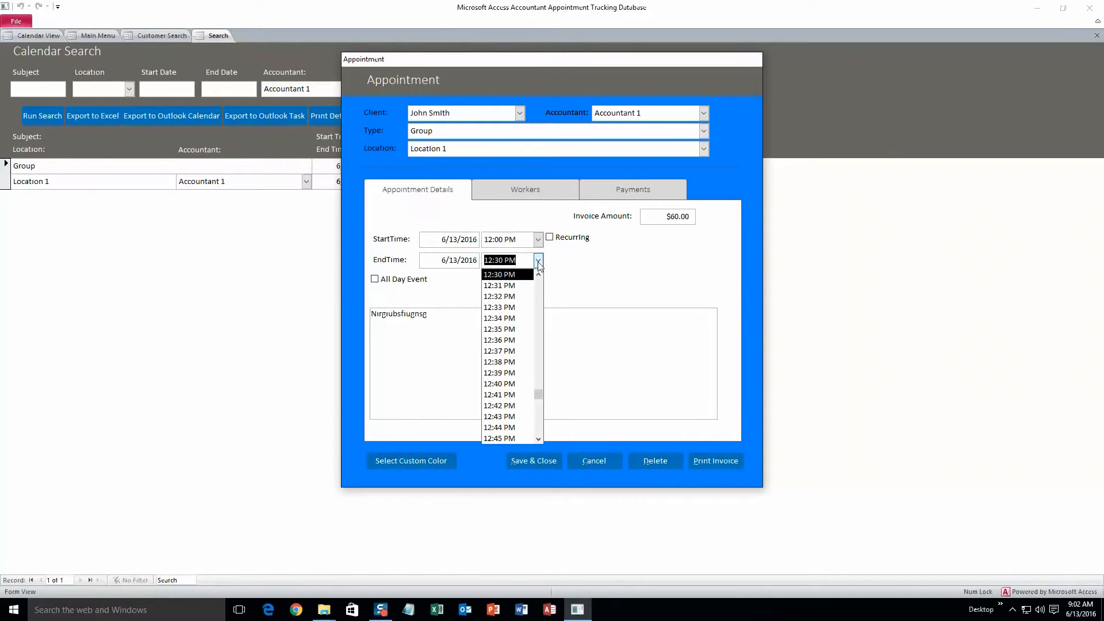
left_click(538, 261)
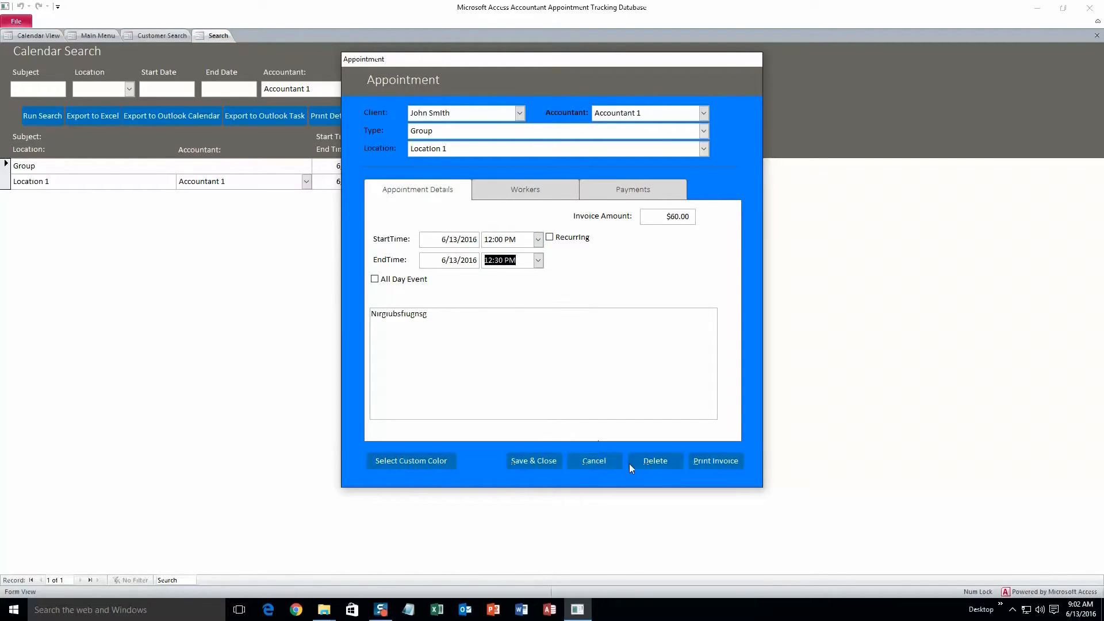
left_click(592, 464)
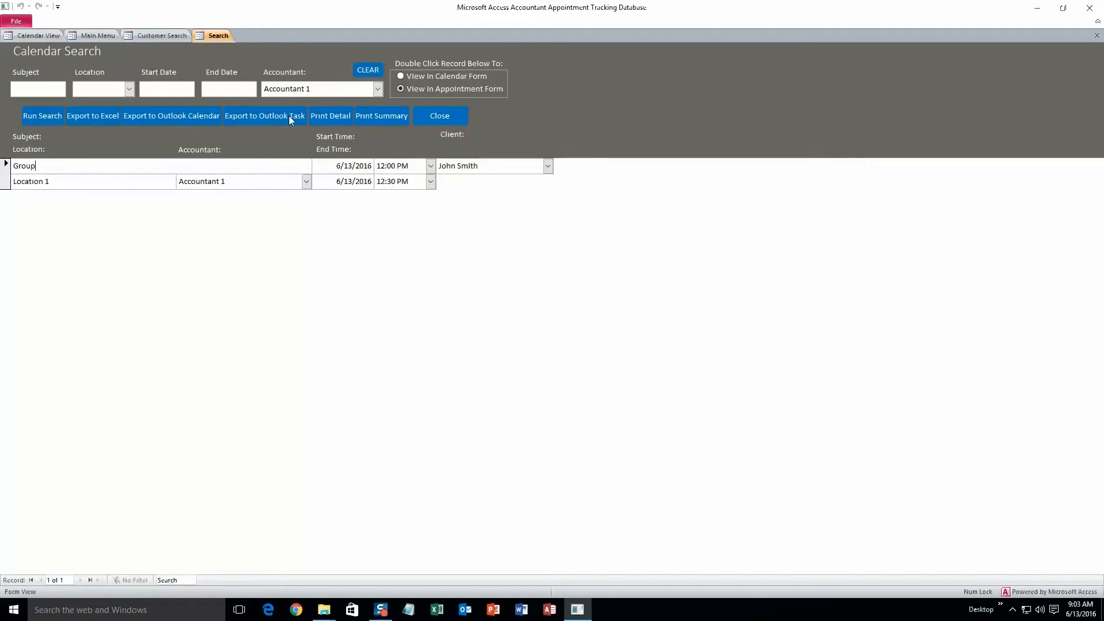
- Preview the detail and summary print reports of the search results and close the calendar search form
left_click(329, 116)
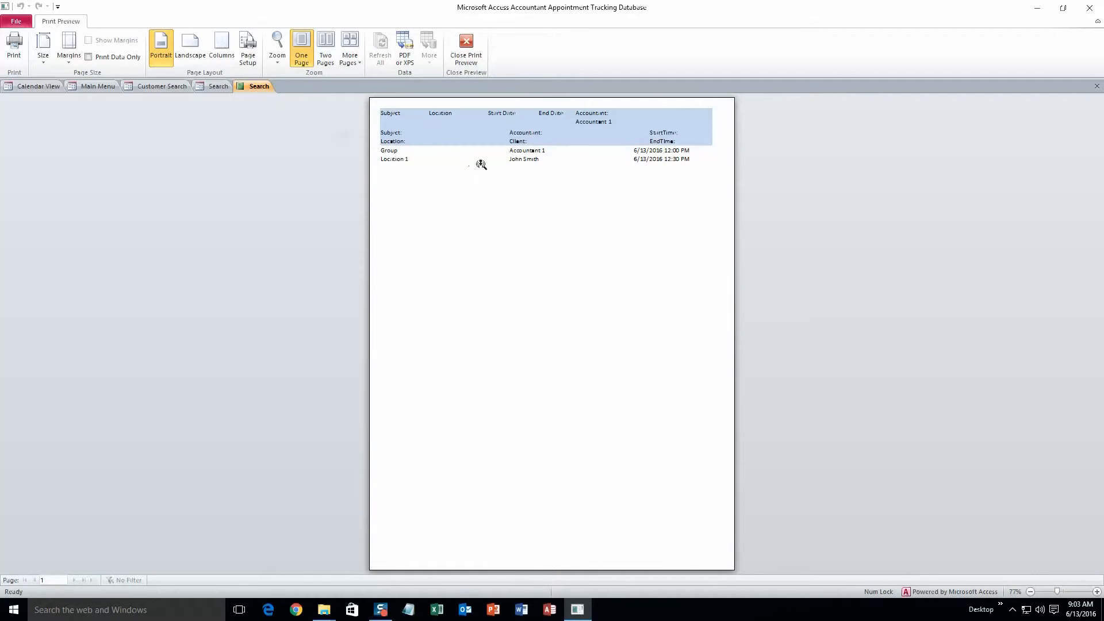
left_click(210, 87)
left_click(367, 118)
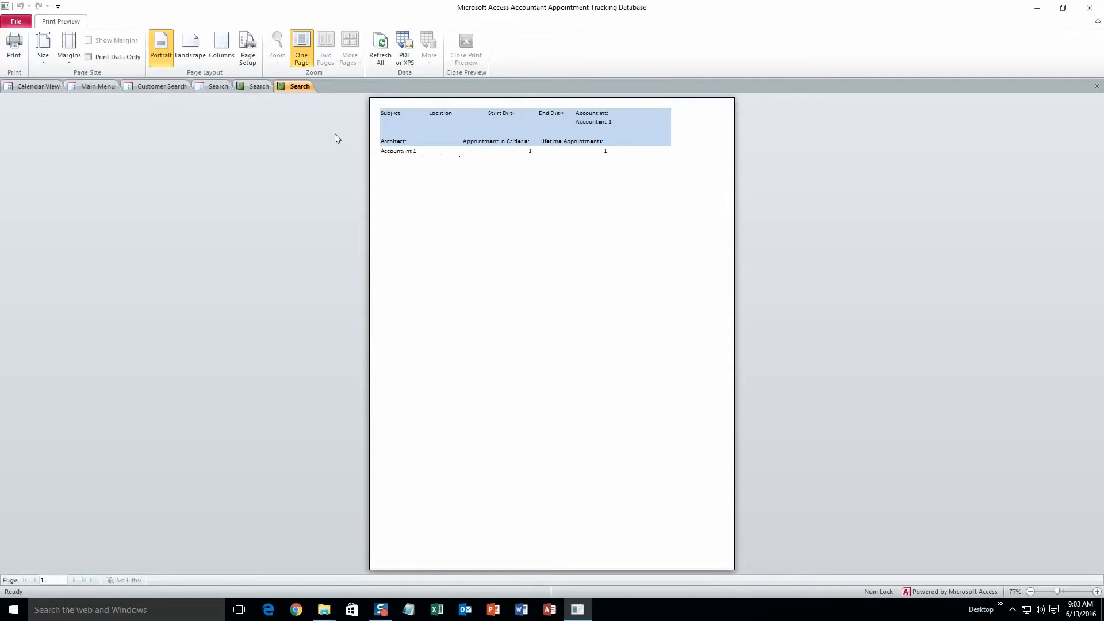
left_click(221, 87)
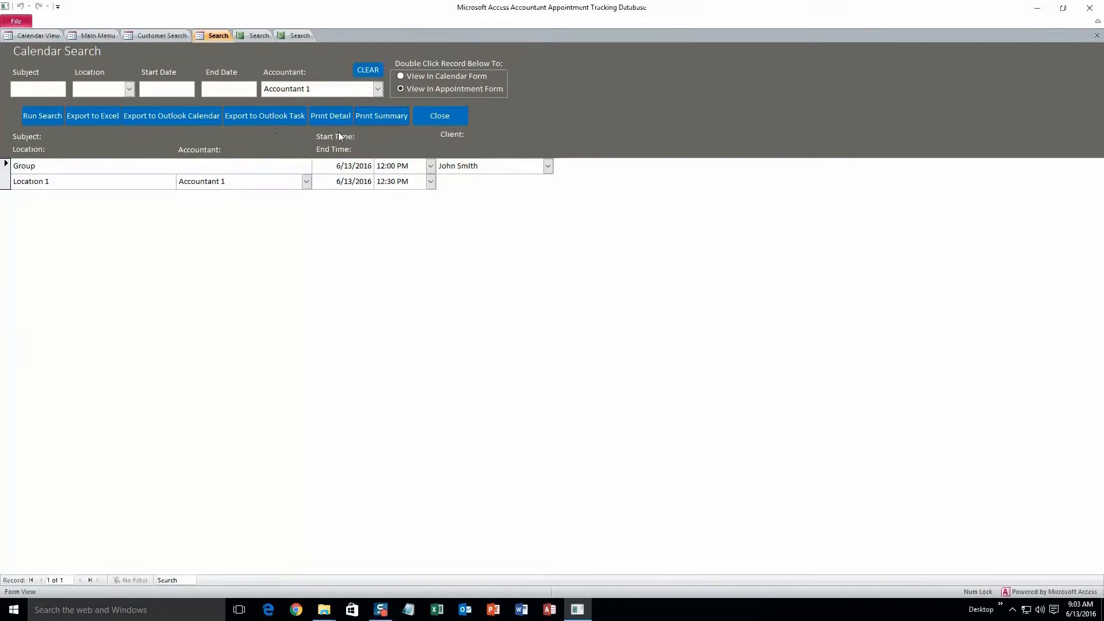
left_click(433, 117)
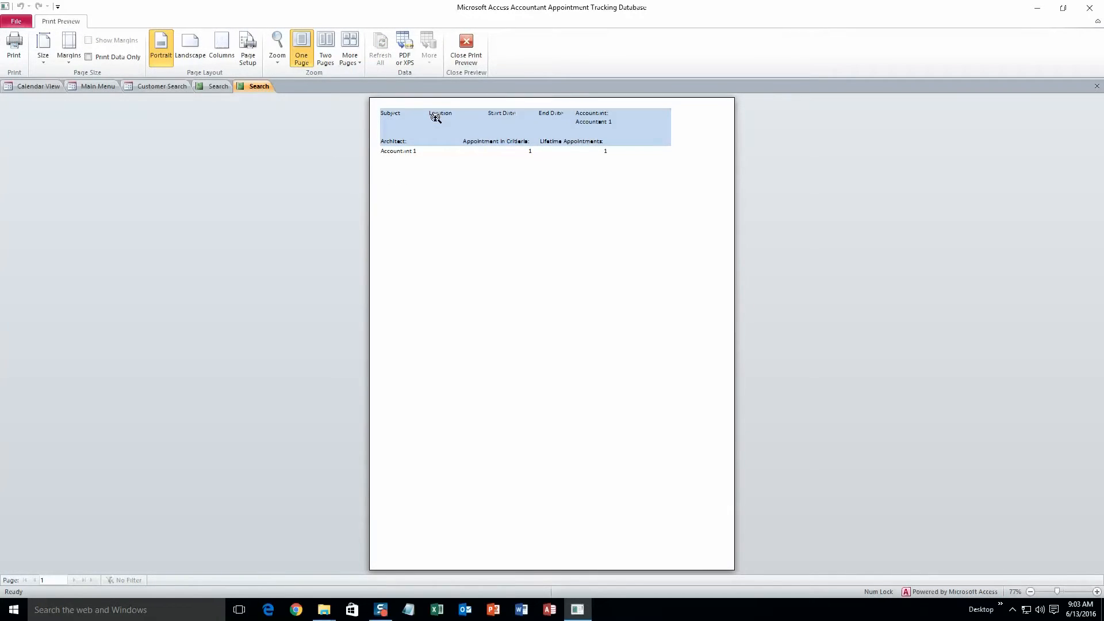
- Open the maintenance lookups from the main menu and look through the Accountants, Location and Service Type lists
left_click(101, 85)
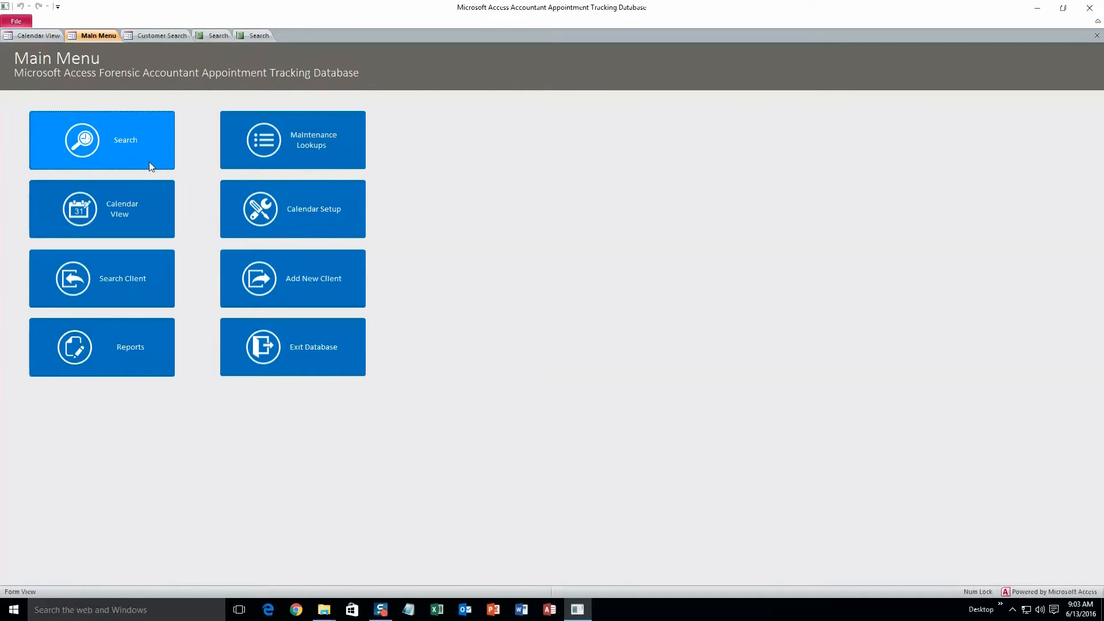
left_click(294, 147)
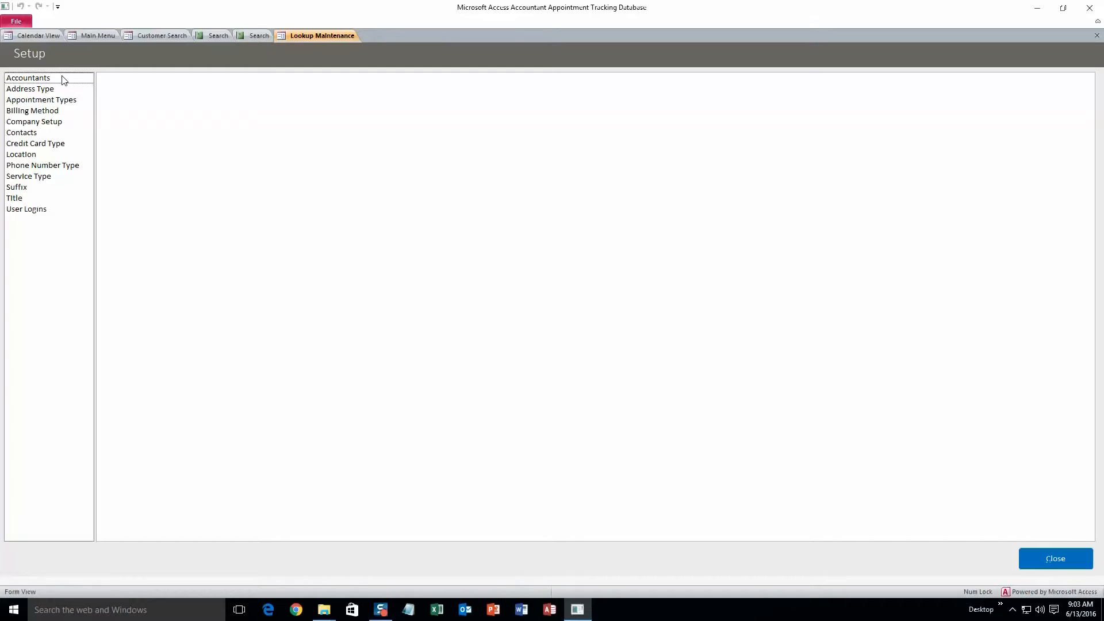
left_click(55, 79)
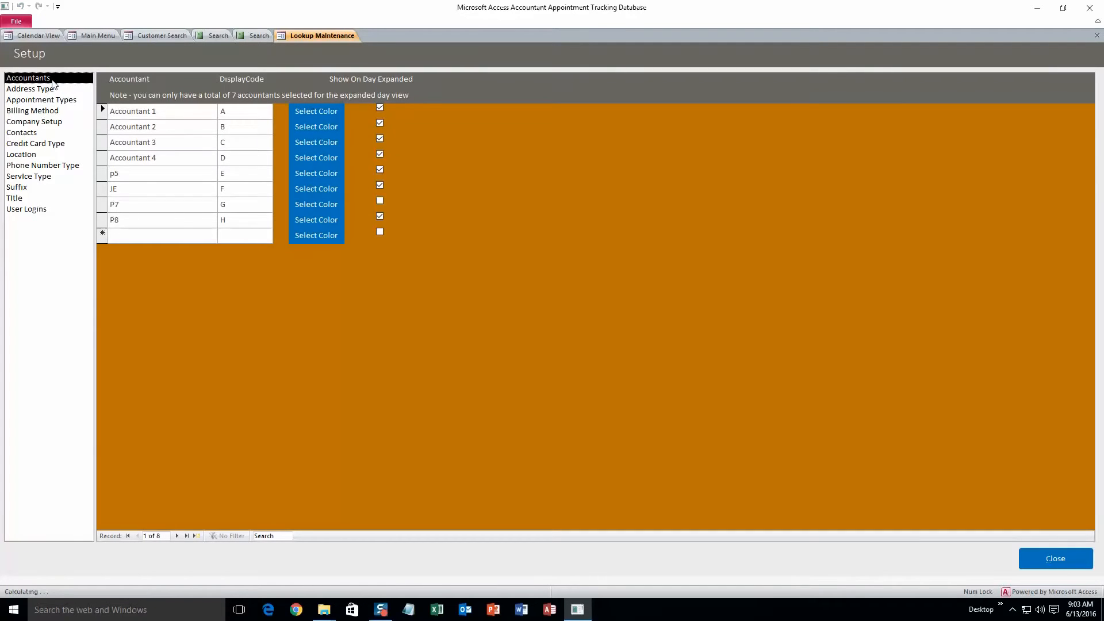
left_click(50, 155)
left_click(49, 176)
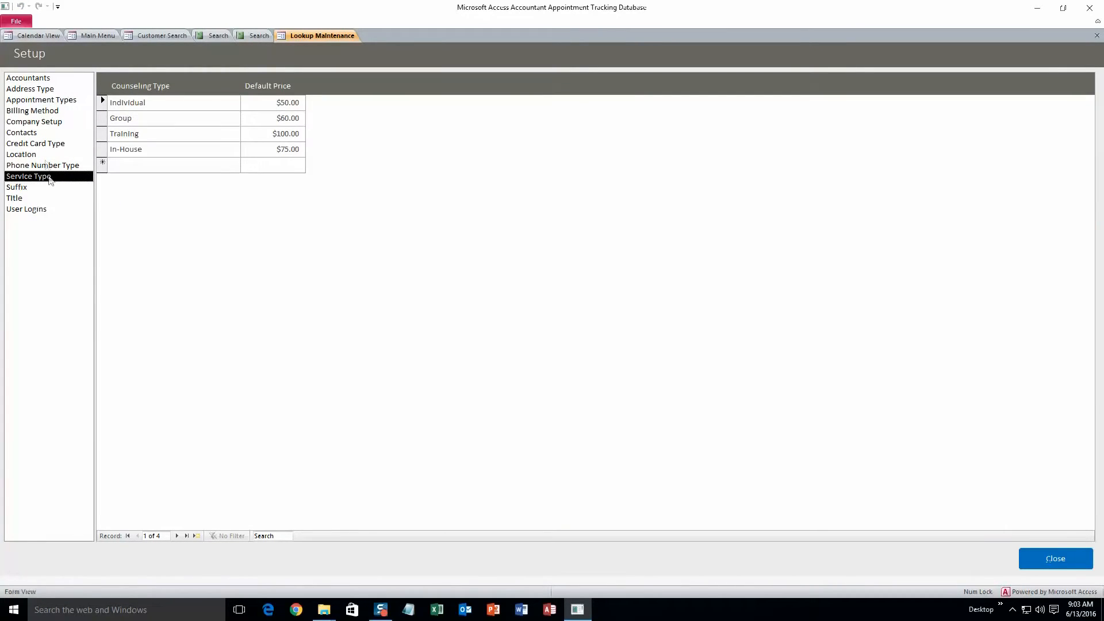
- In the Location lookup list, rename Location 2 as Ames and add a new location named The Park
left_click(45, 154)
left_click(155, 121)
key("BackSpace")
key("BackSpace")
key("BackSpace")
key("BackSpace")
key("BackSpace")
key("BackSpace")
key("BackSpace")
key("BackSpace")
key("BackSpace")
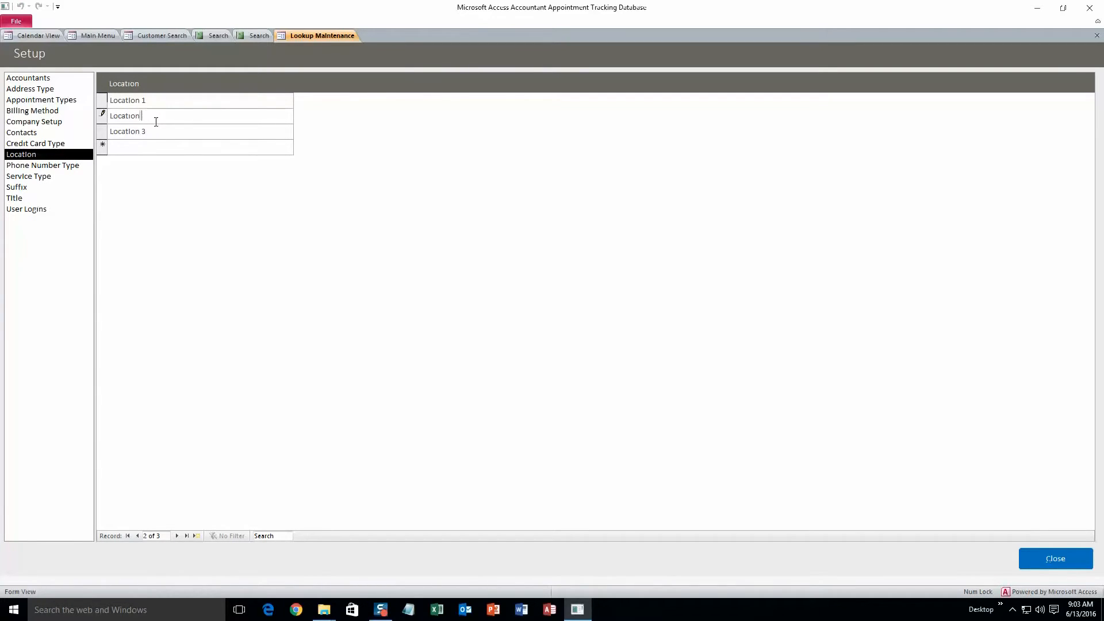
type("Ames")
left_click(159, 151)
type("The Park")
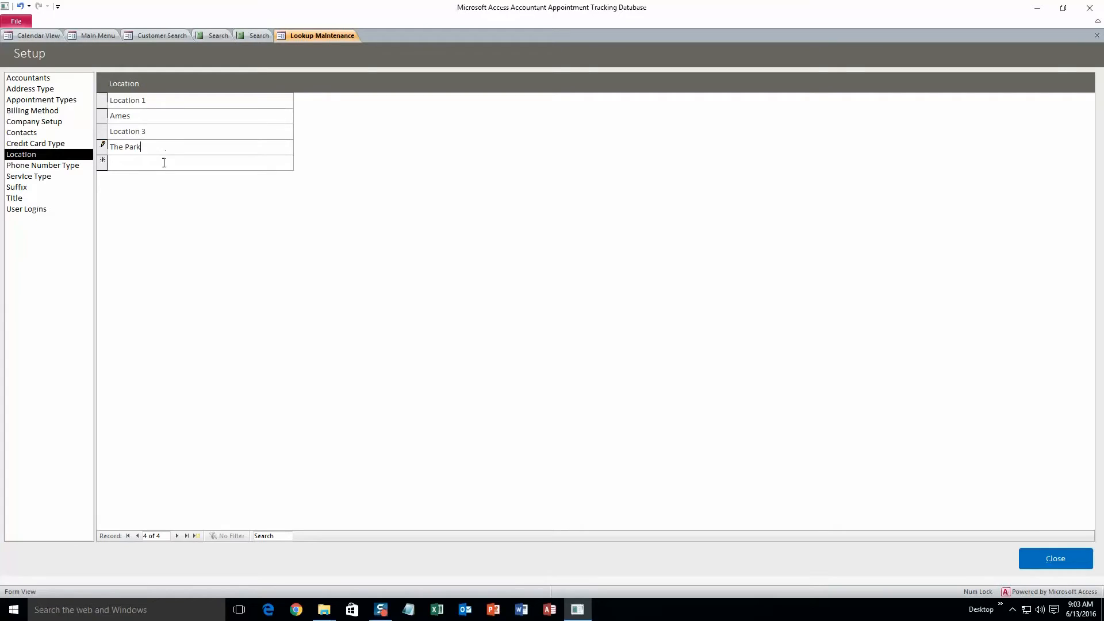
- Commit the new location entry in the Location list and close the lookup maintenance form
left_click(163, 163)
key("Up")
left_click(1064, 560)
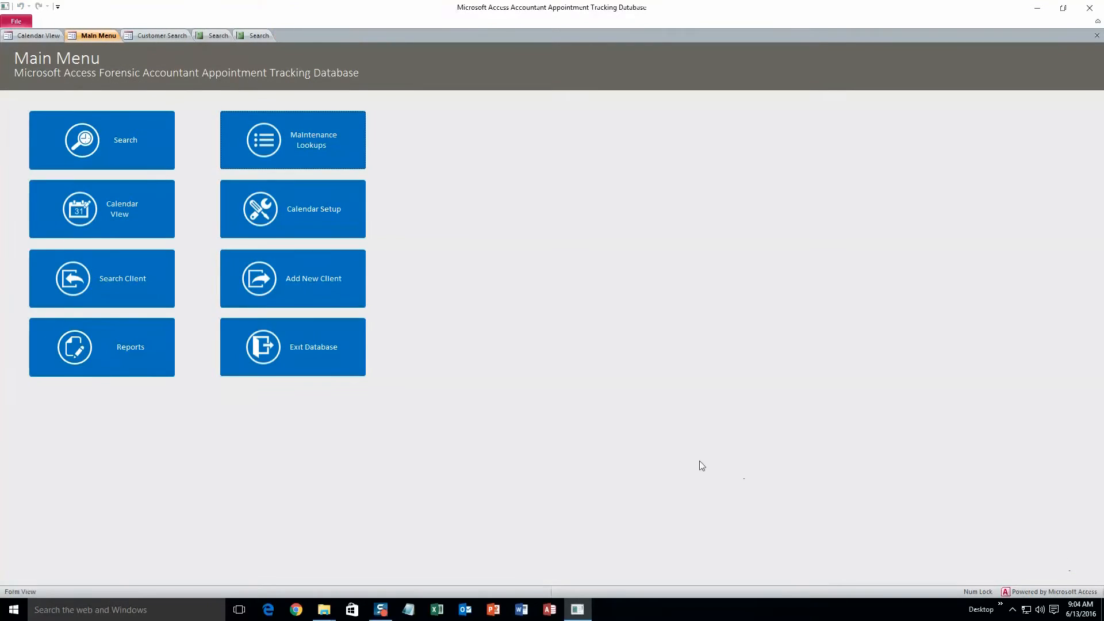
- Check the location choices in a new 10:00 AM appointment on the June 13 calendar, select Ames, and cancel the form
left_click(97, 219)
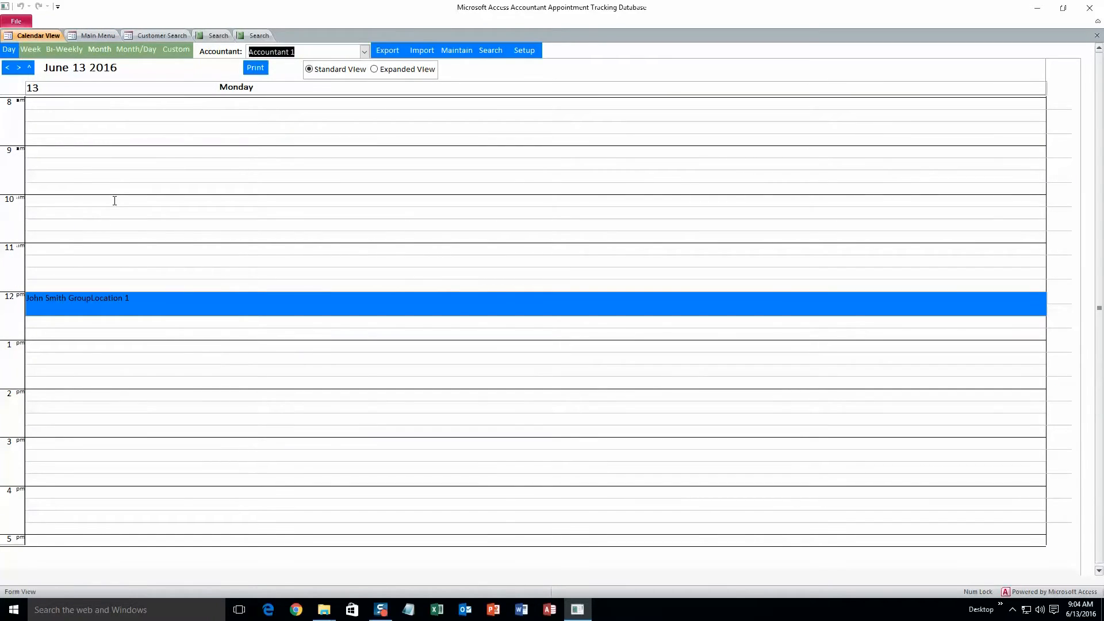
double_click(115, 200)
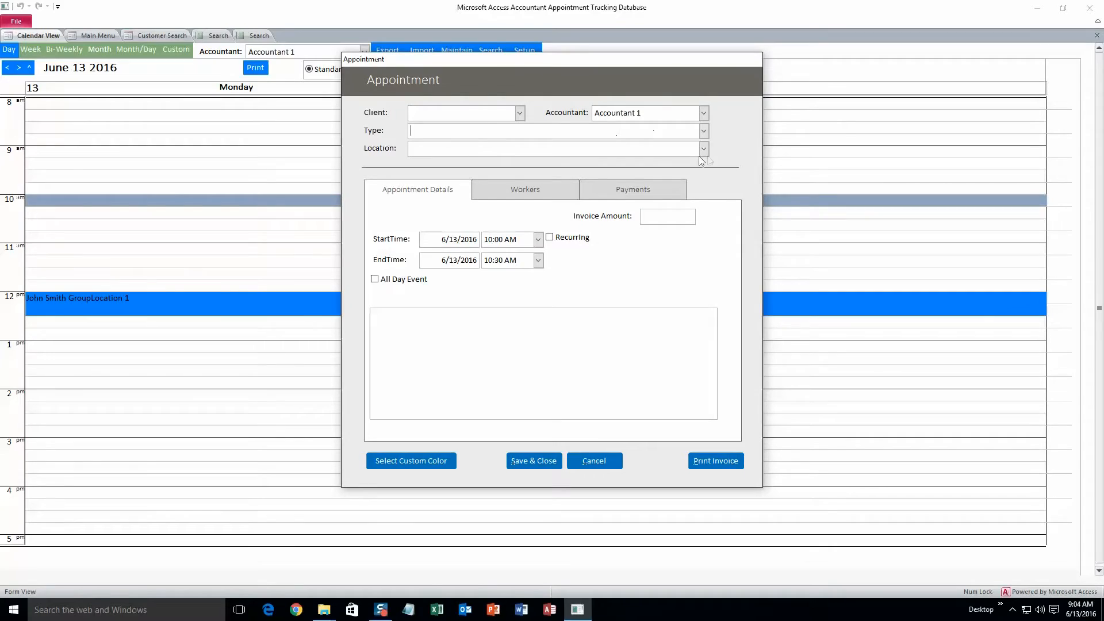
left_click(703, 149)
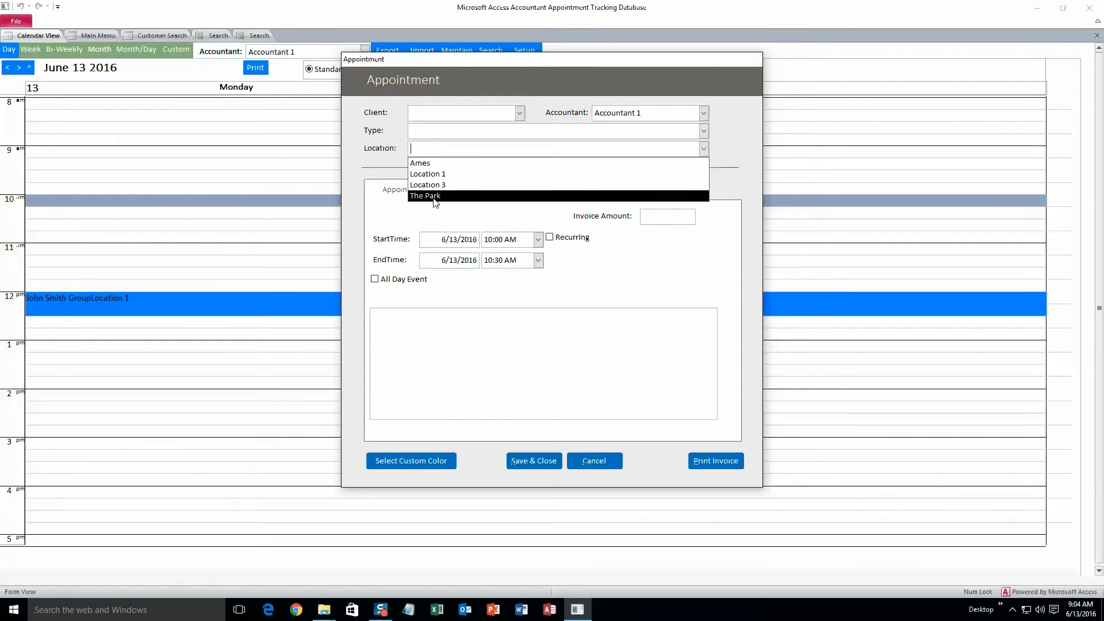
left_click(460, 163)
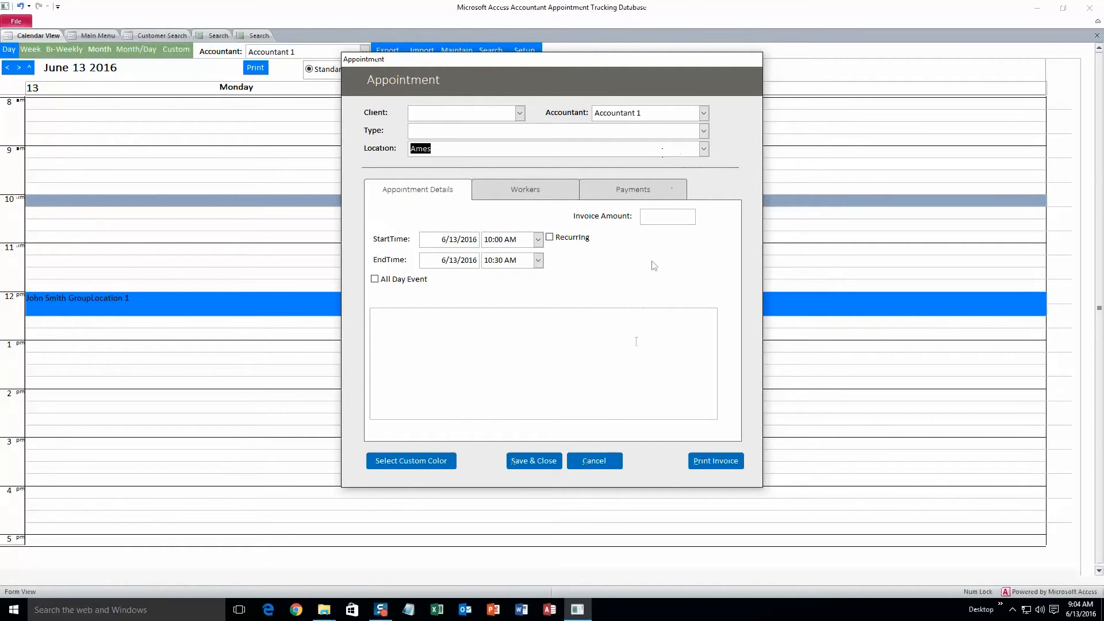
left_click(598, 459)
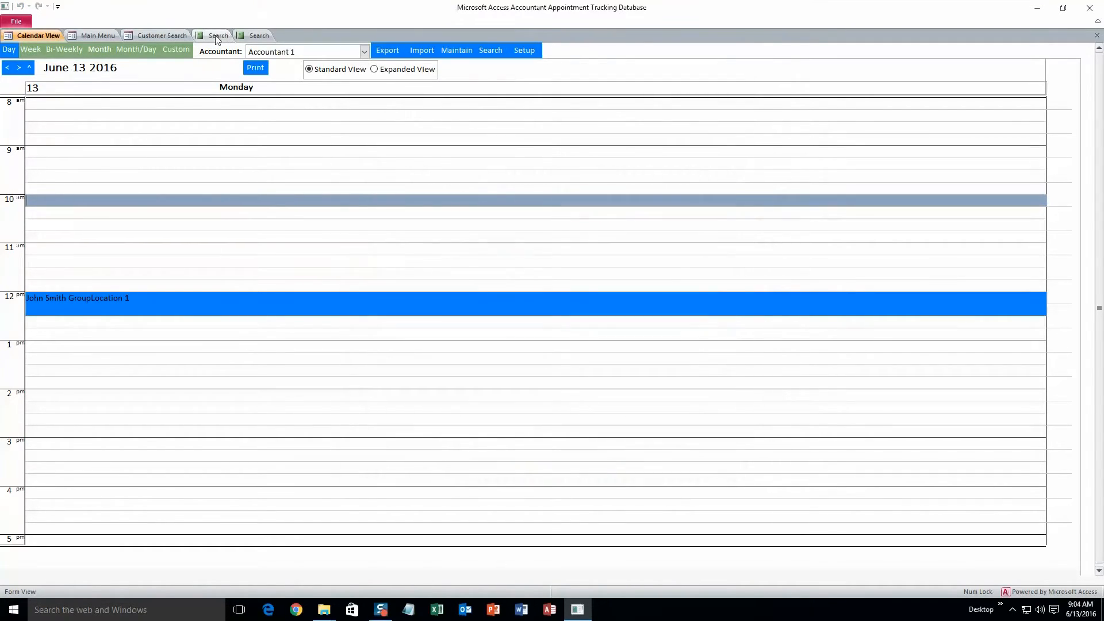
- In the calendar setup options, set the first day of the week to Sunday and look at the day/week start time choices
left_click(93, 34)
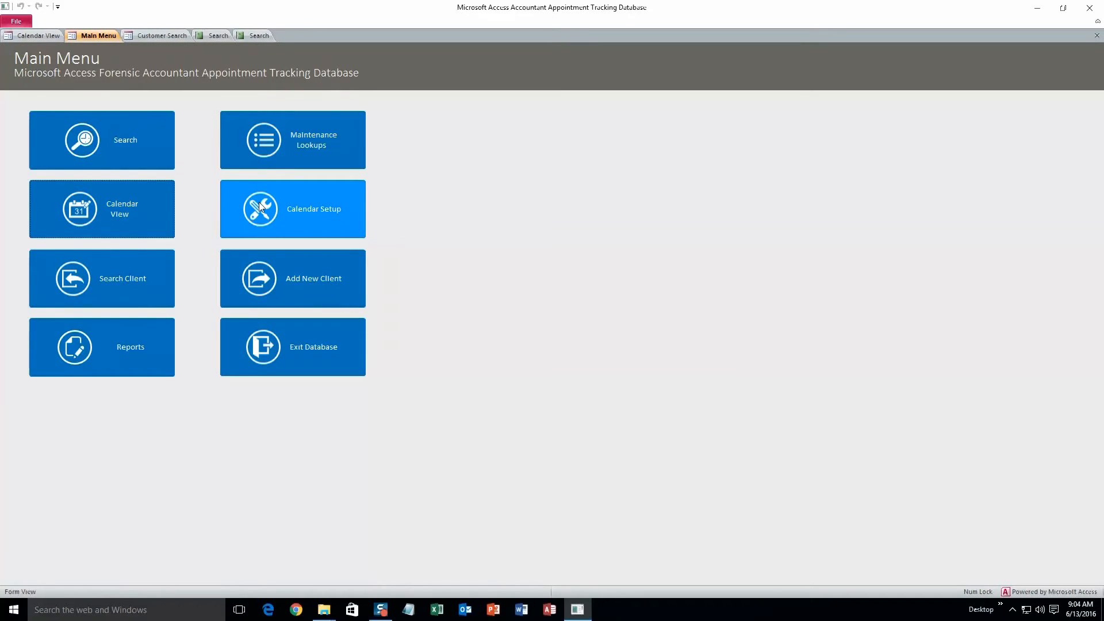
left_click(283, 223)
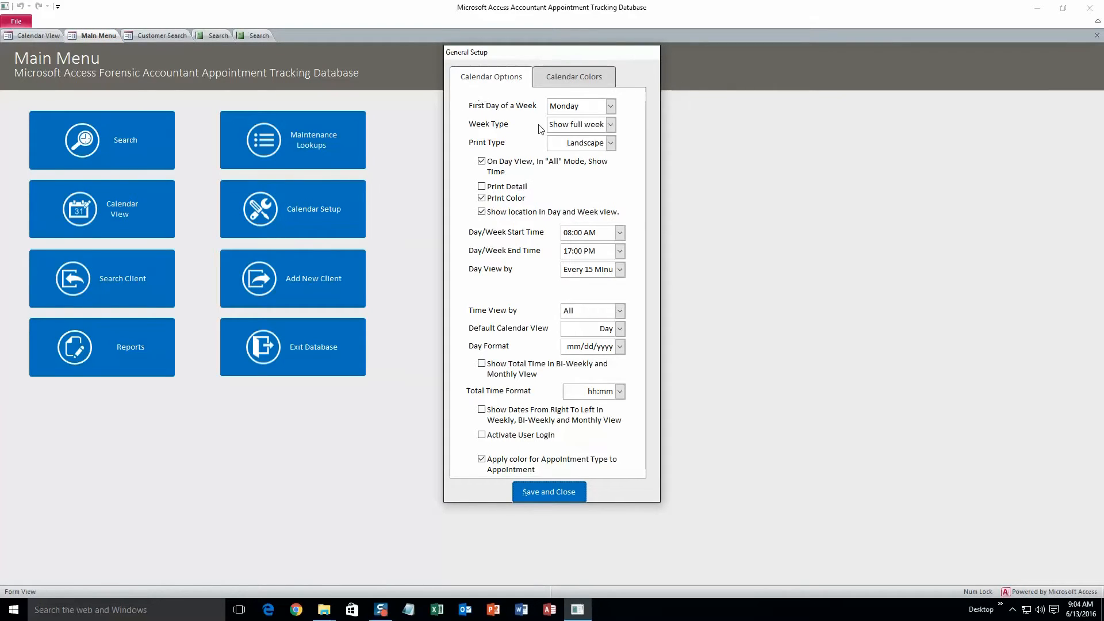
left_click(610, 107)
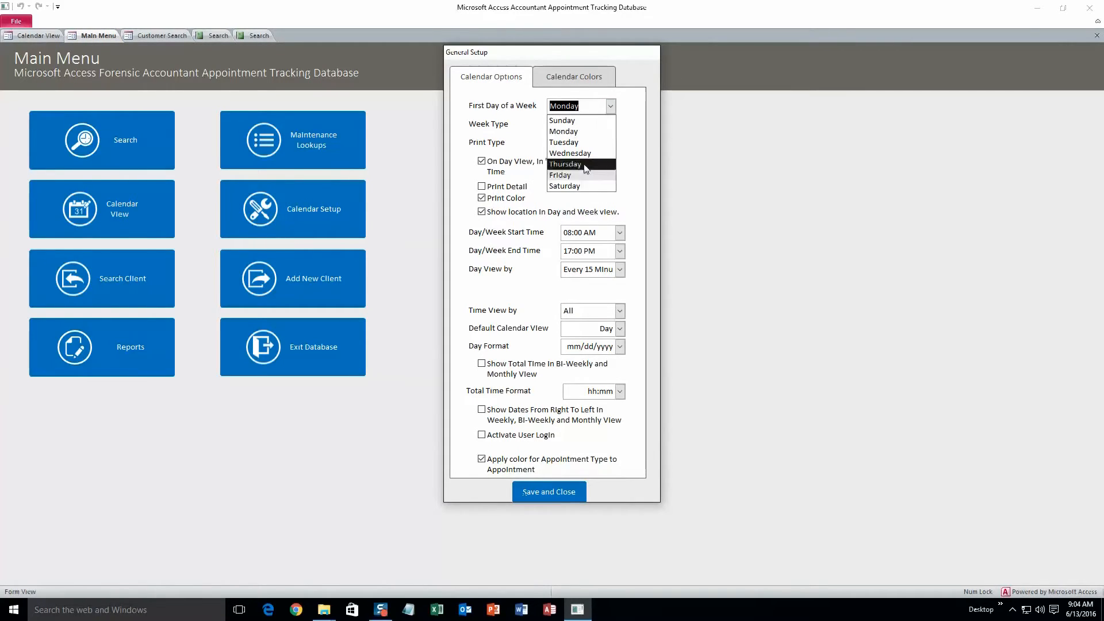
left_click(601, 120)
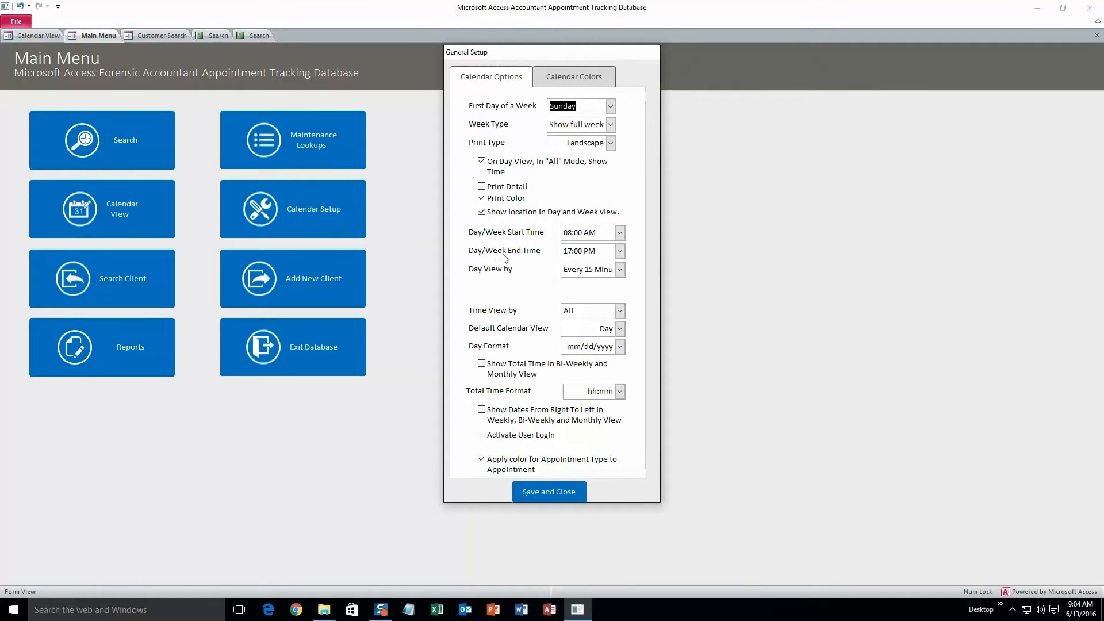
left_click(619, 234)
left_click(619, 234)
- Change the calendar buttons color to red and save the calendar setup
left_click(561, 77)
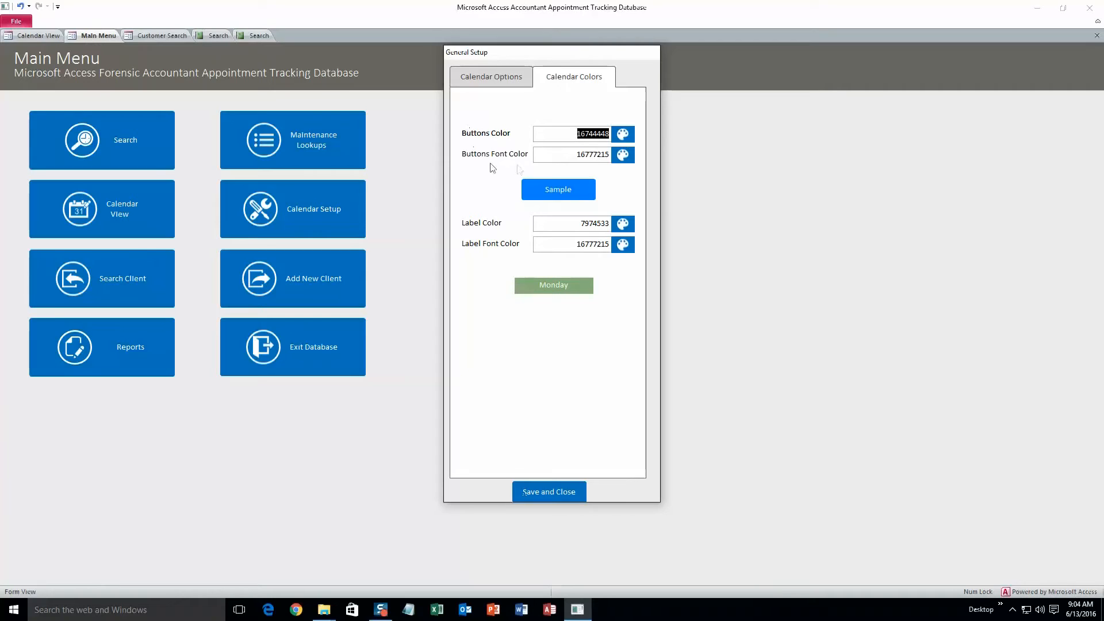
left_click(623, 134)
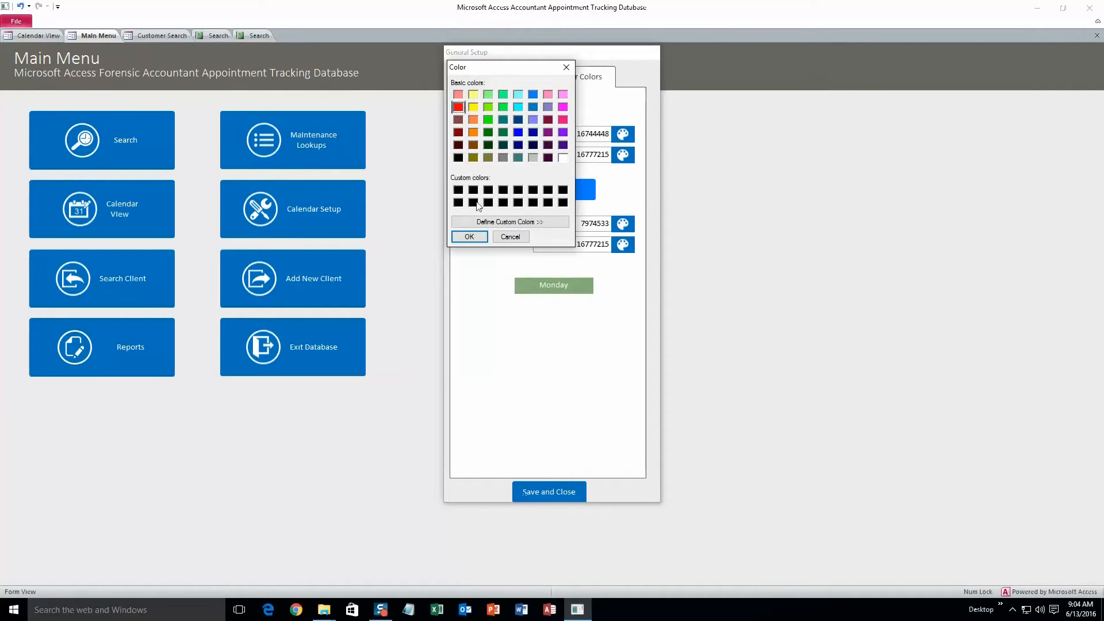
left_click(469, 236)
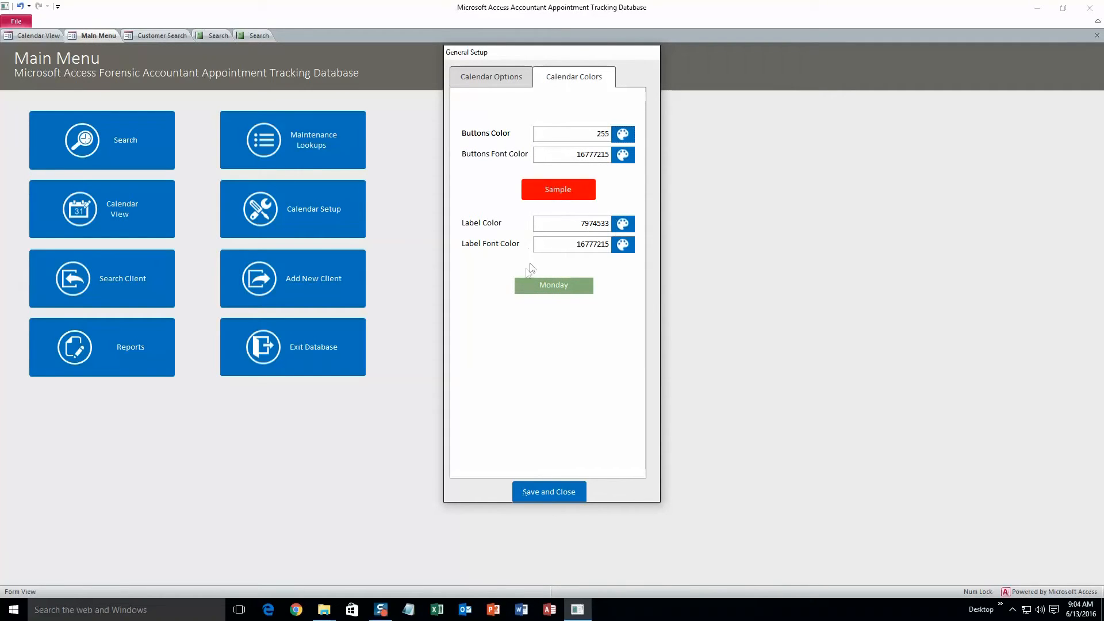
left_click(556, 489)
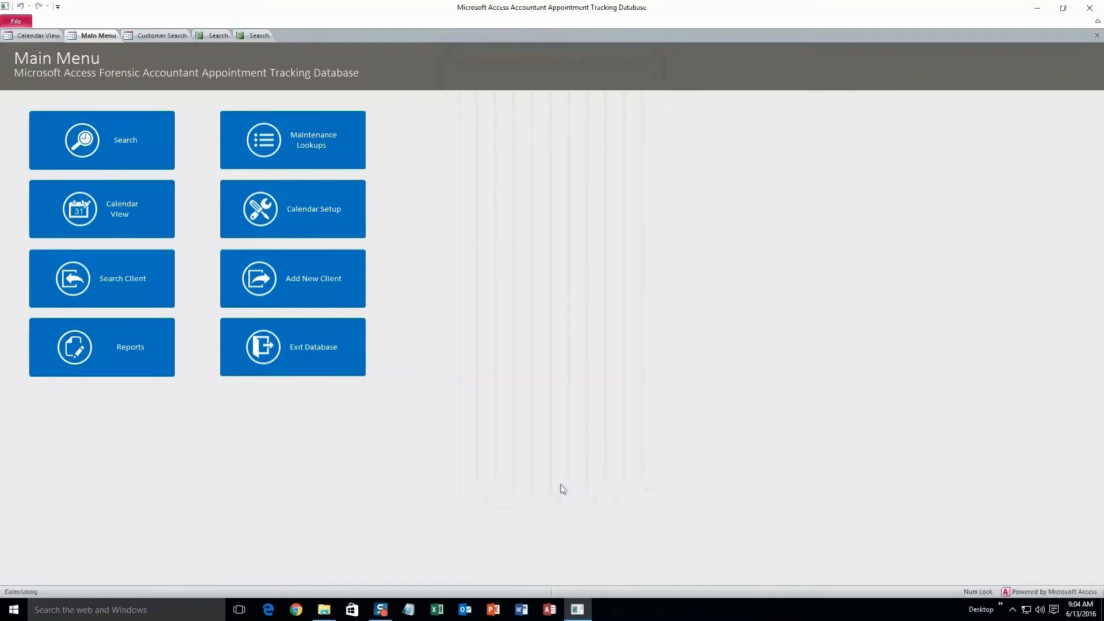
- Open the reports form from the main menu and set its date range from 06/06/2016 to 06/20/2016
left_click(121, 369)
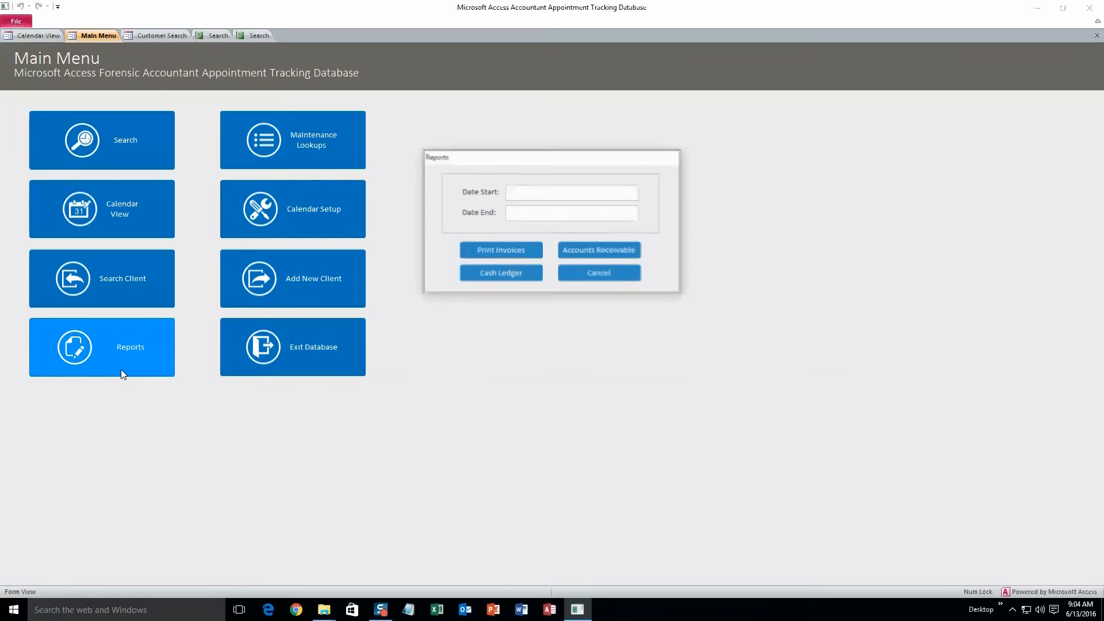
left_click(572, 197)
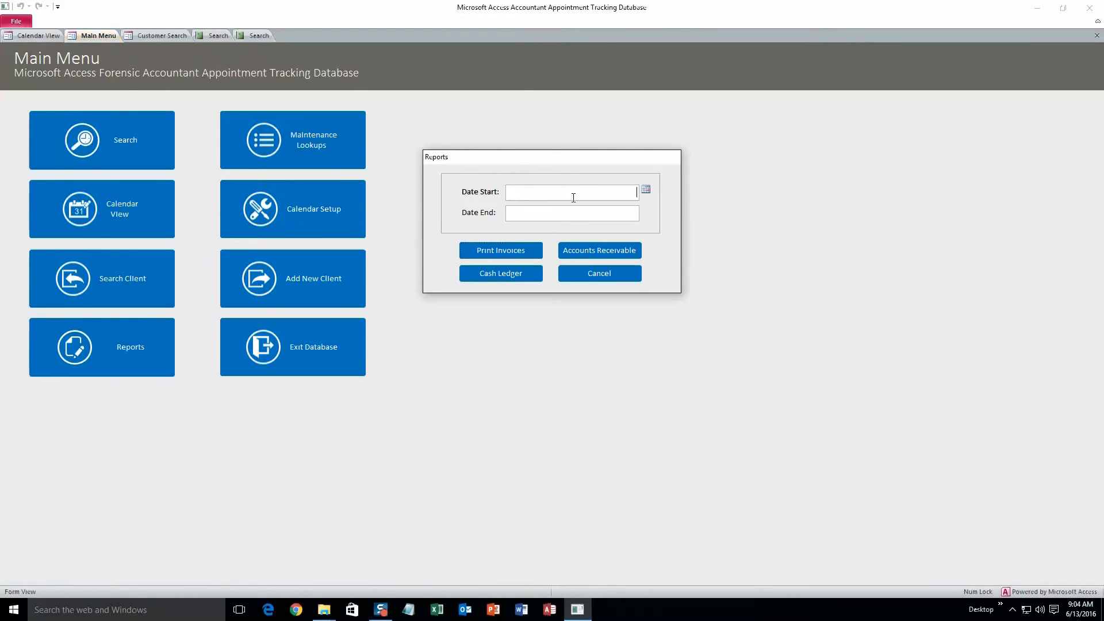
left_click(646, 190)
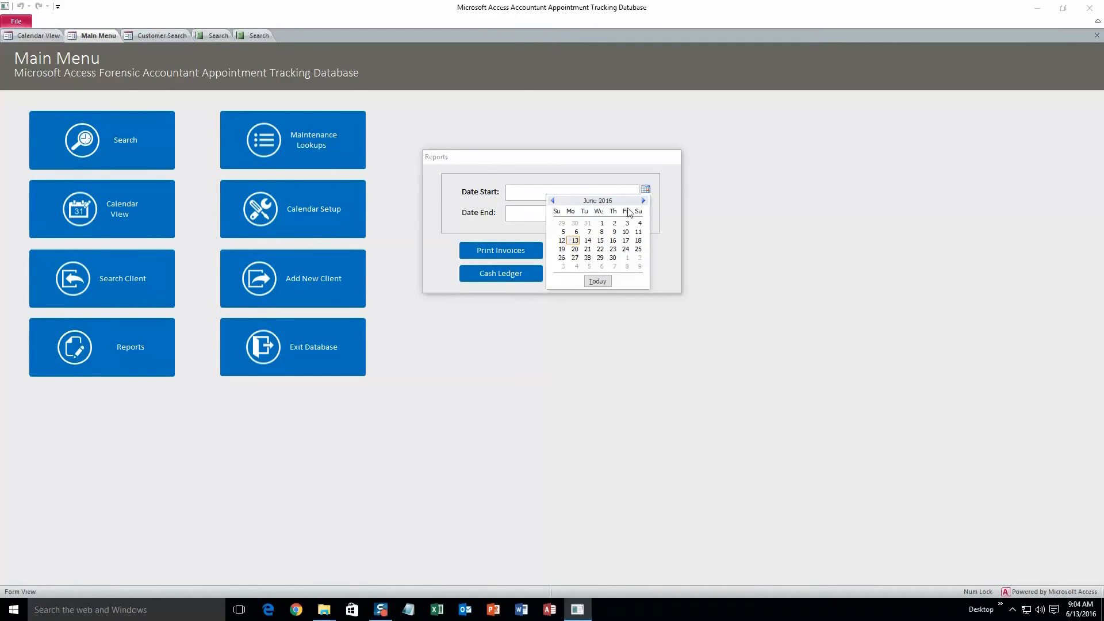
left_click(576, 233)
left_click(632, 215)
left_click(645, 212)
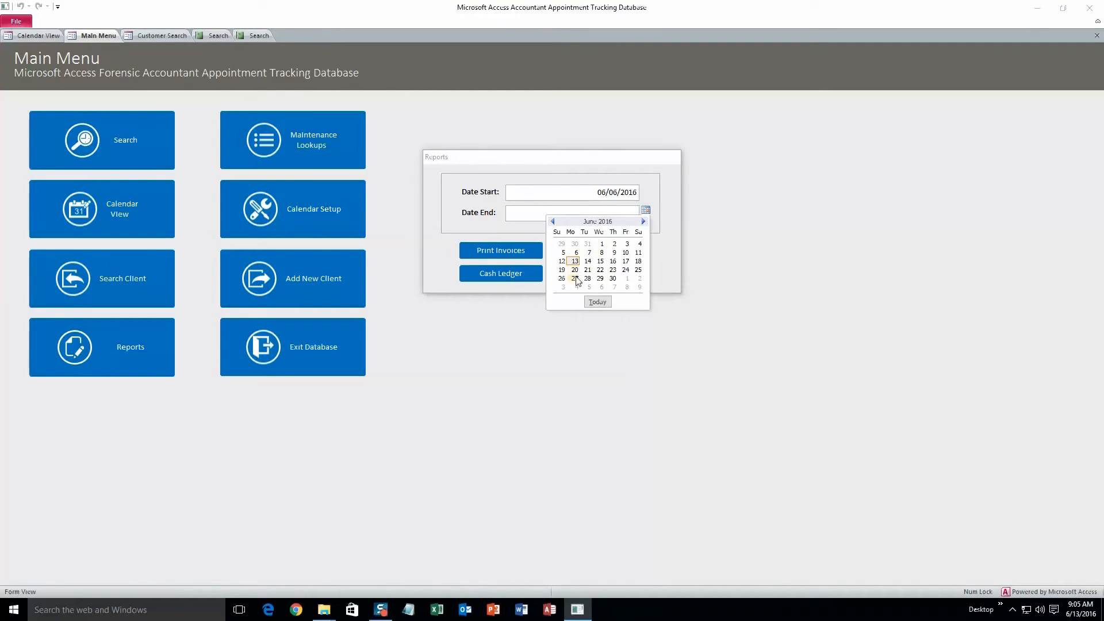
left_click(575, 278)
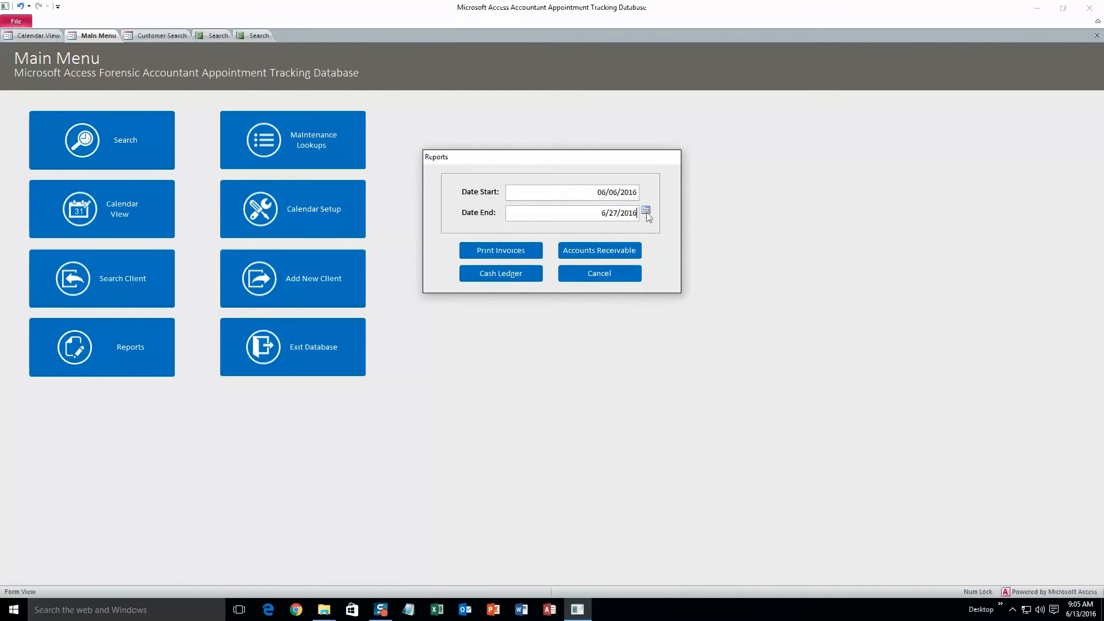
left_click(645, 210)
left_click(574, 270)
- Preview the invoices for the date range, cancel the reports form, and return to the main menu
left_click(532, 254)
left_click_drag(578, 163, 847, 246)
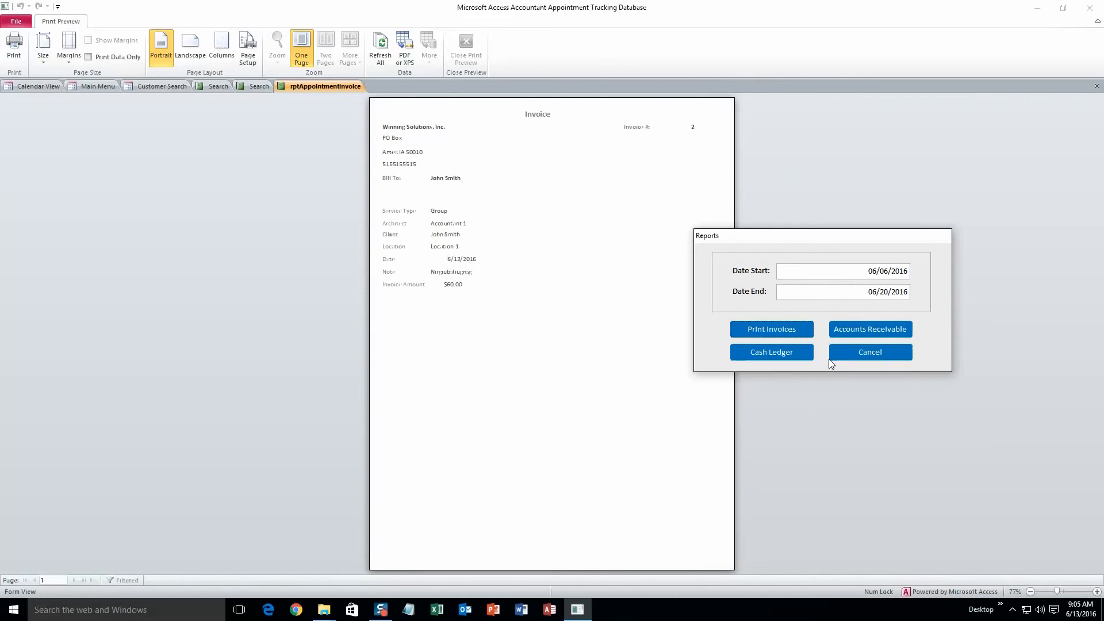
left_click(881, 353)
left_click(107, 86)
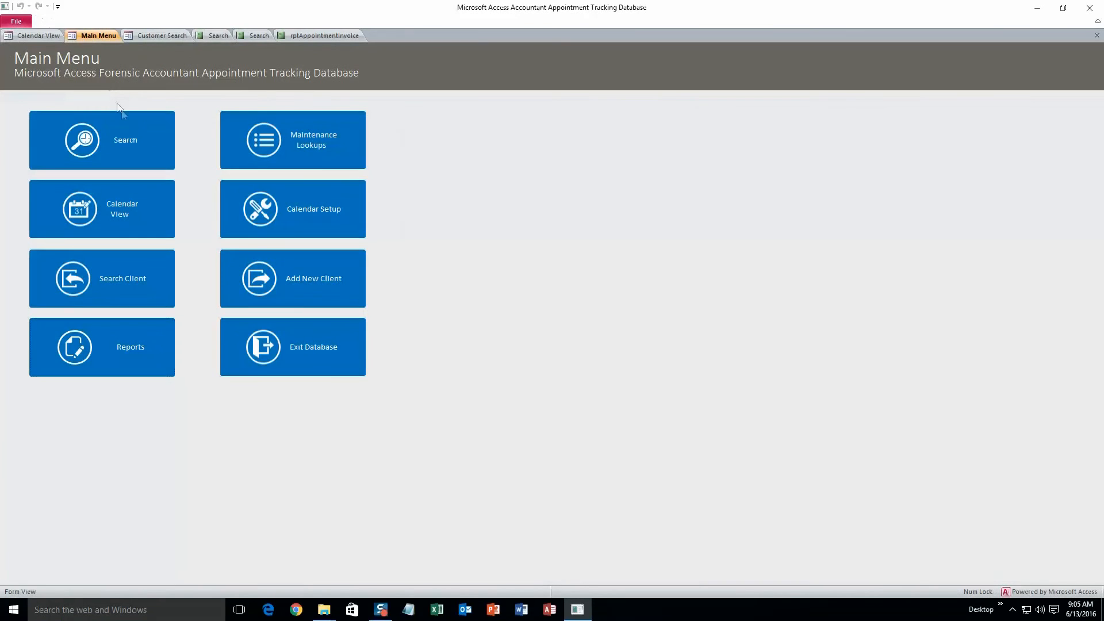